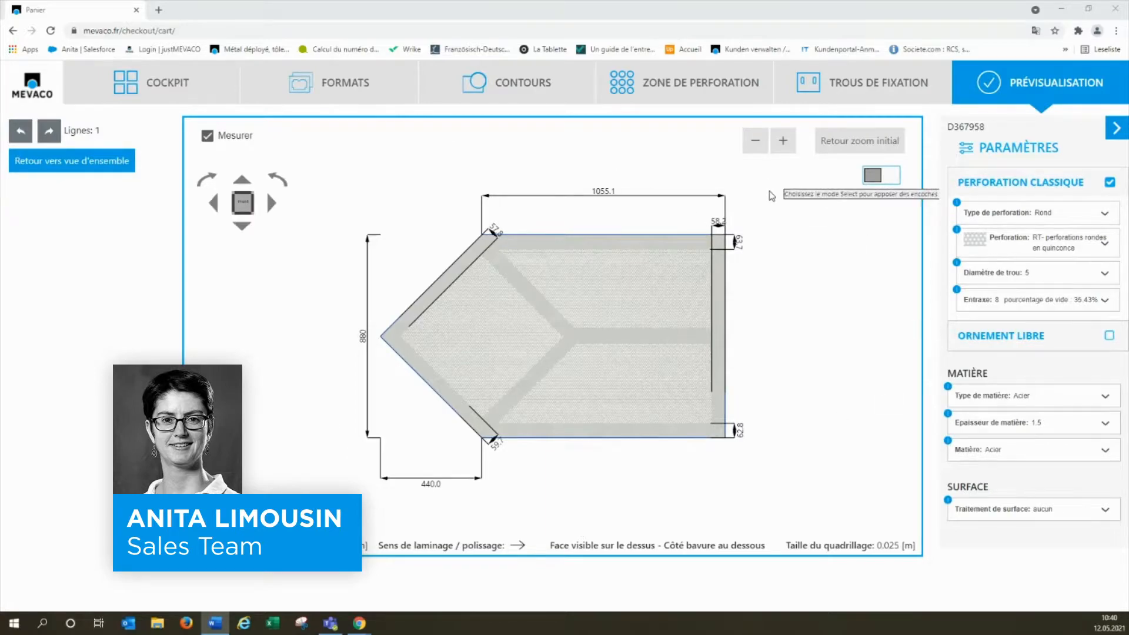
# Create a new format from the simple rectangle model, 1055.1 mm wide and 880 mm high, and draw it.
pyautogui.click(355, 96)
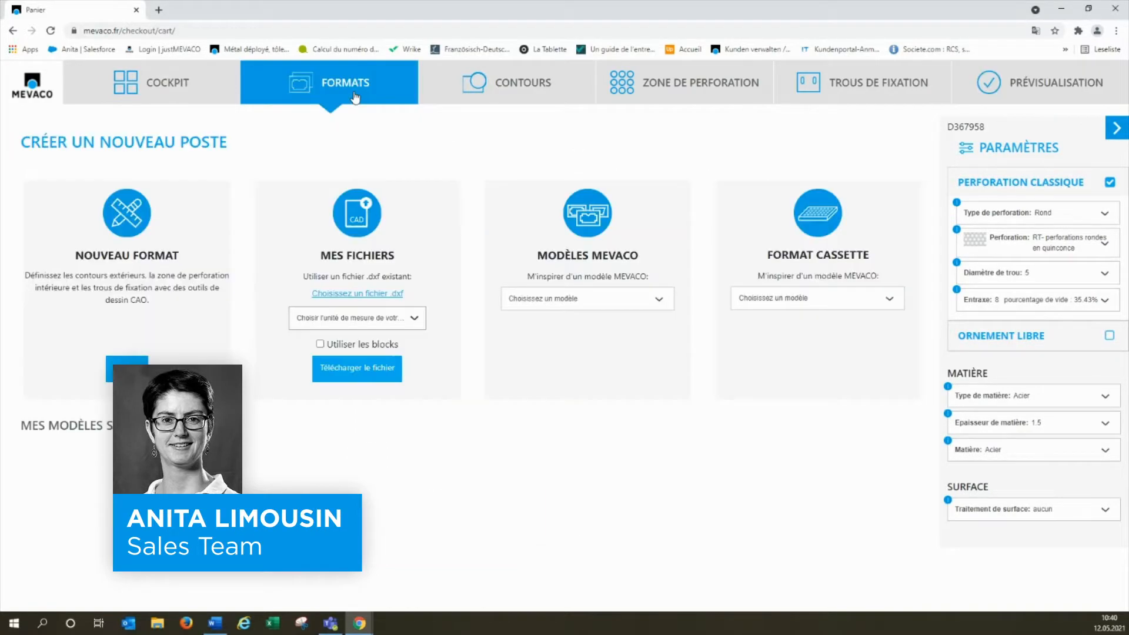
pyautogui.click(606, 303)
pyautogui.click(598, 324)
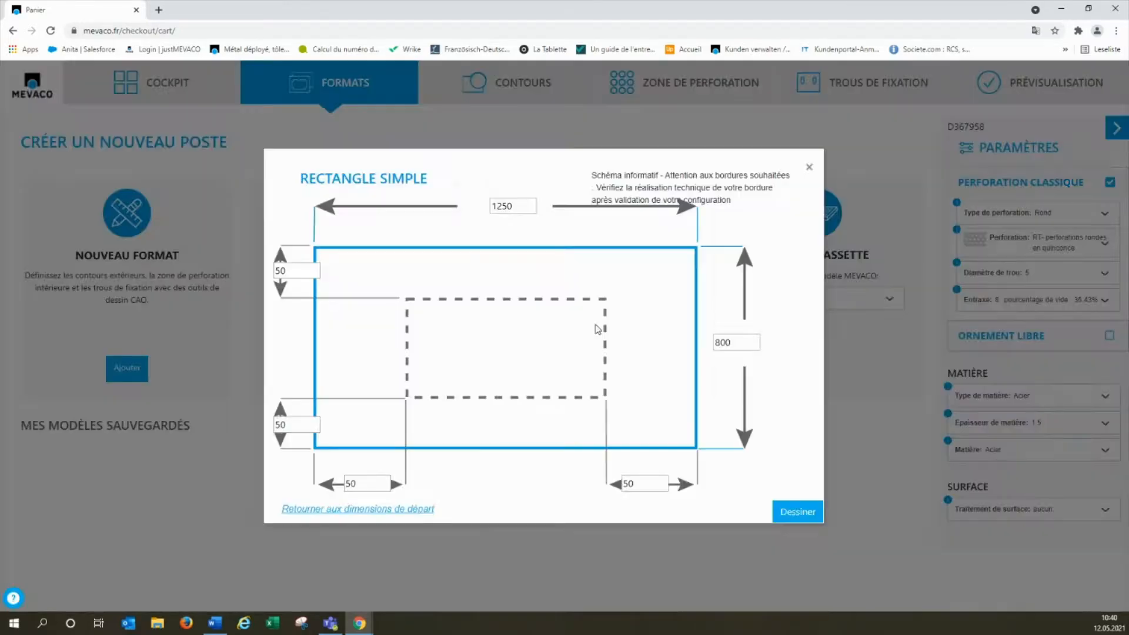
pyautogui.moveTo(734, 344); pyautogui.dragTo(708, 347)
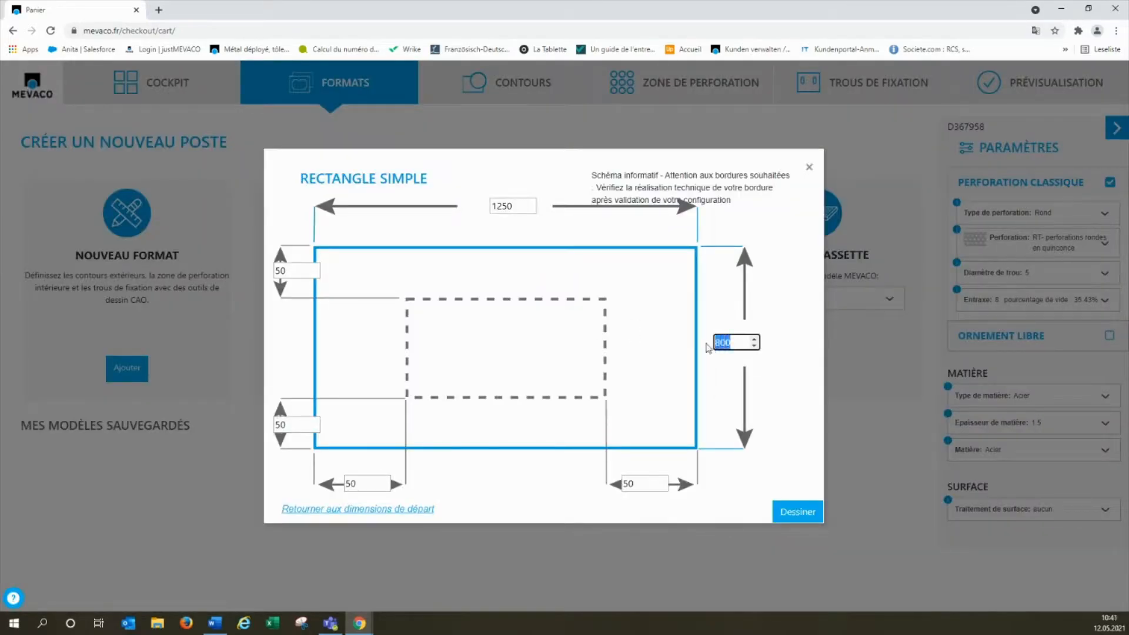
pyautogui.write('880')
pyautogui.moveTo(525, 206); pyautogui.dragTo(482, 209)
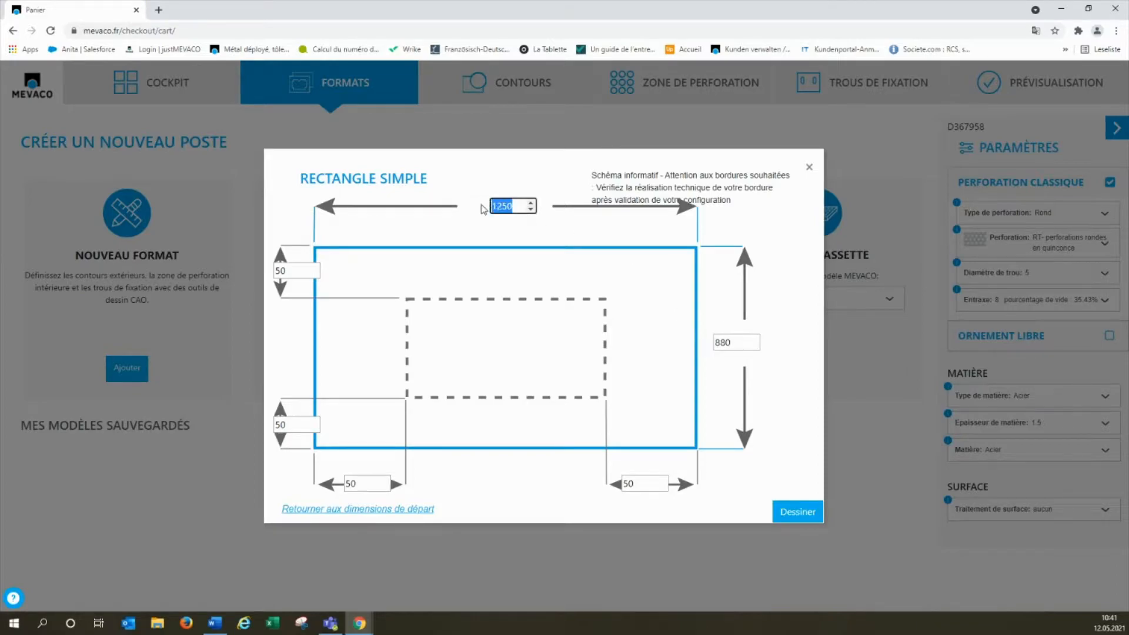
pyautogui.write('1055,1')
pyautogui.click(798, 512)
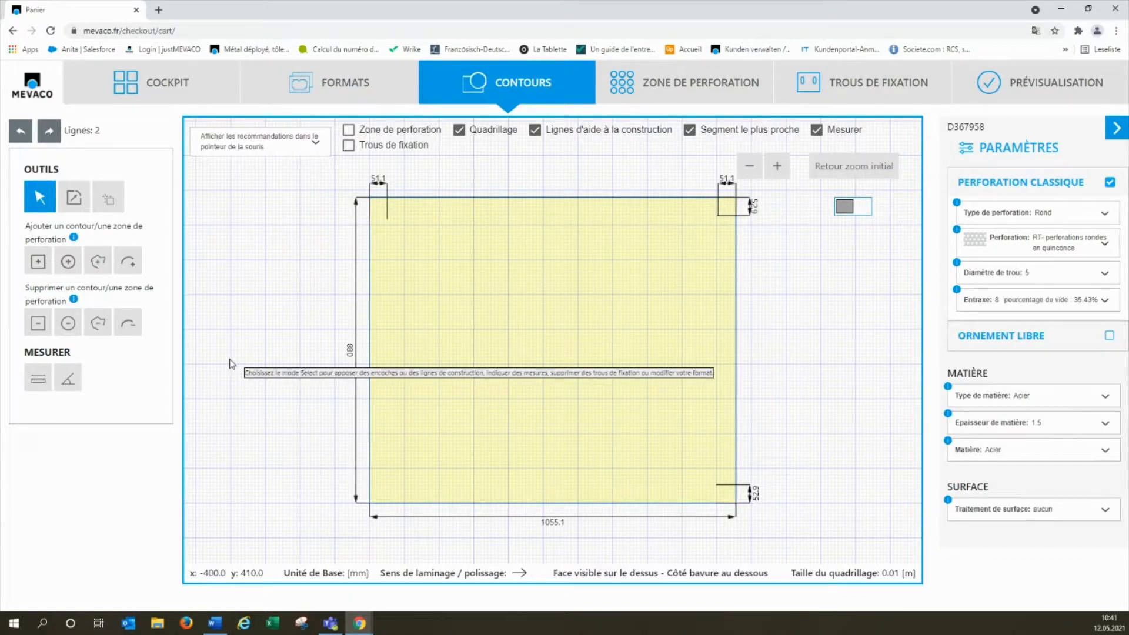
# Place a vertical construction line at a distance of -440 mm from the rectangle's left edge.
pyautogui.click(103, 203)
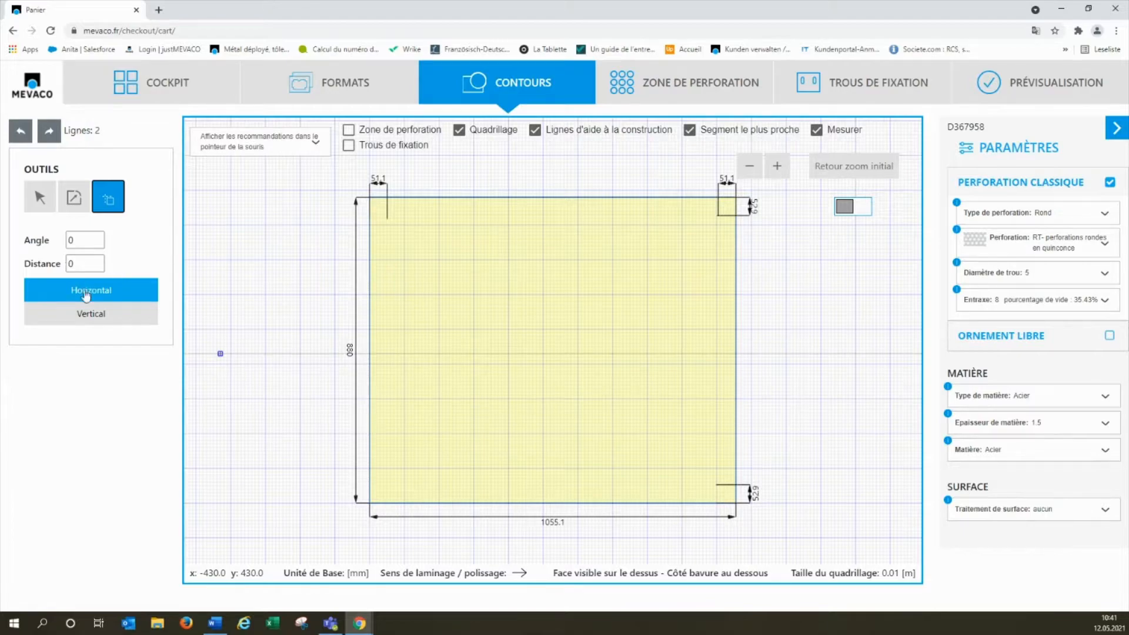
pyautogui.click(87, 318)
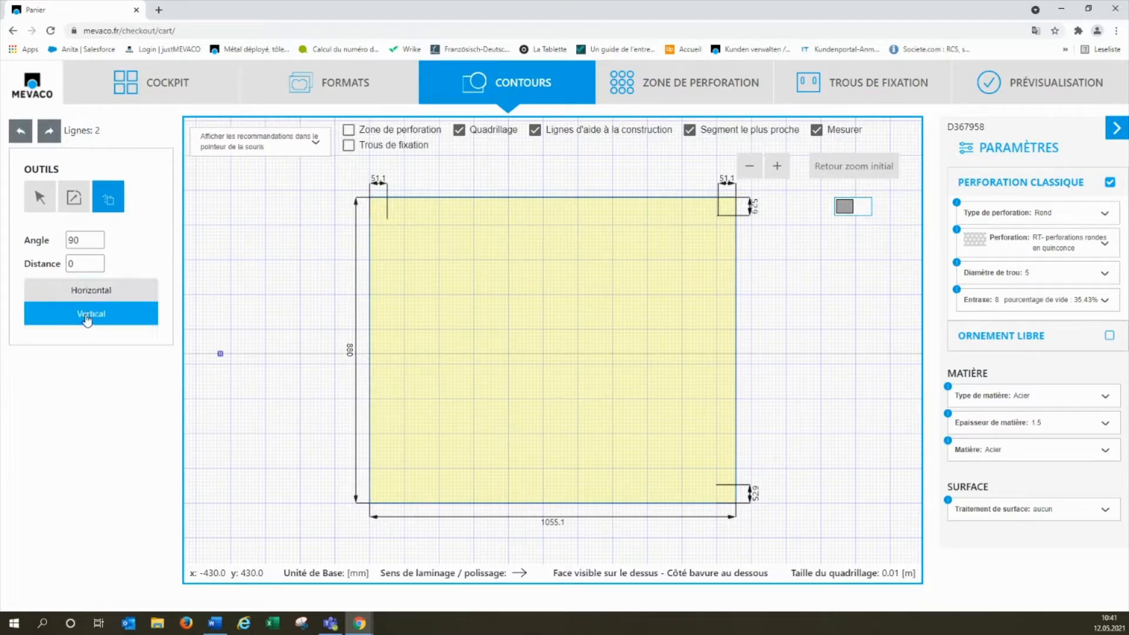
pyautogui.click(76, 262)
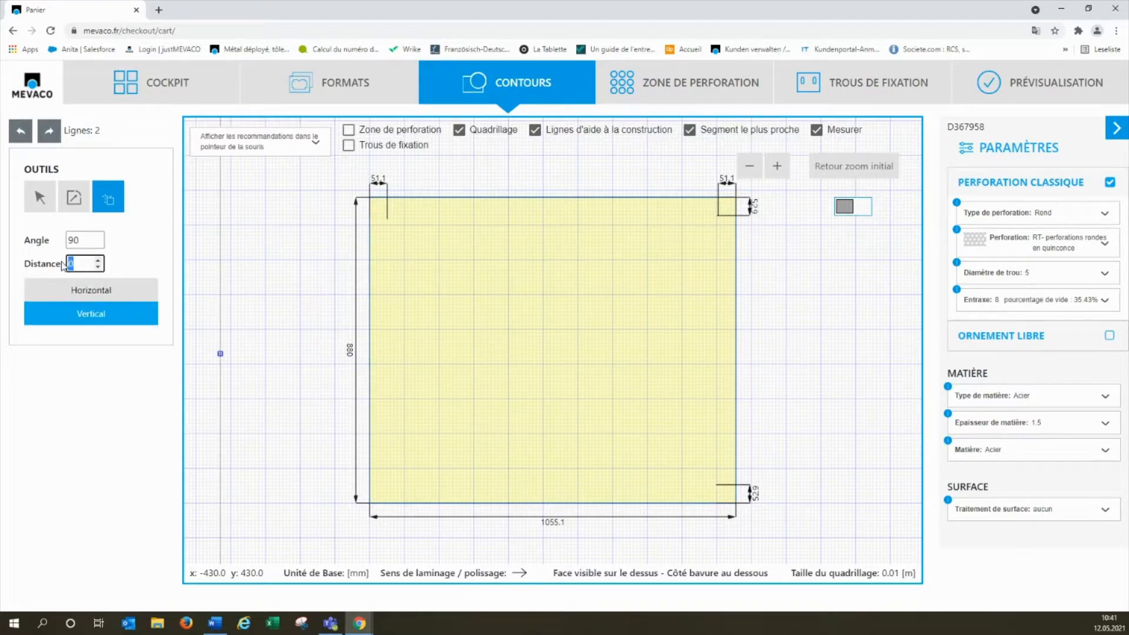
pyautogui.write('-440')
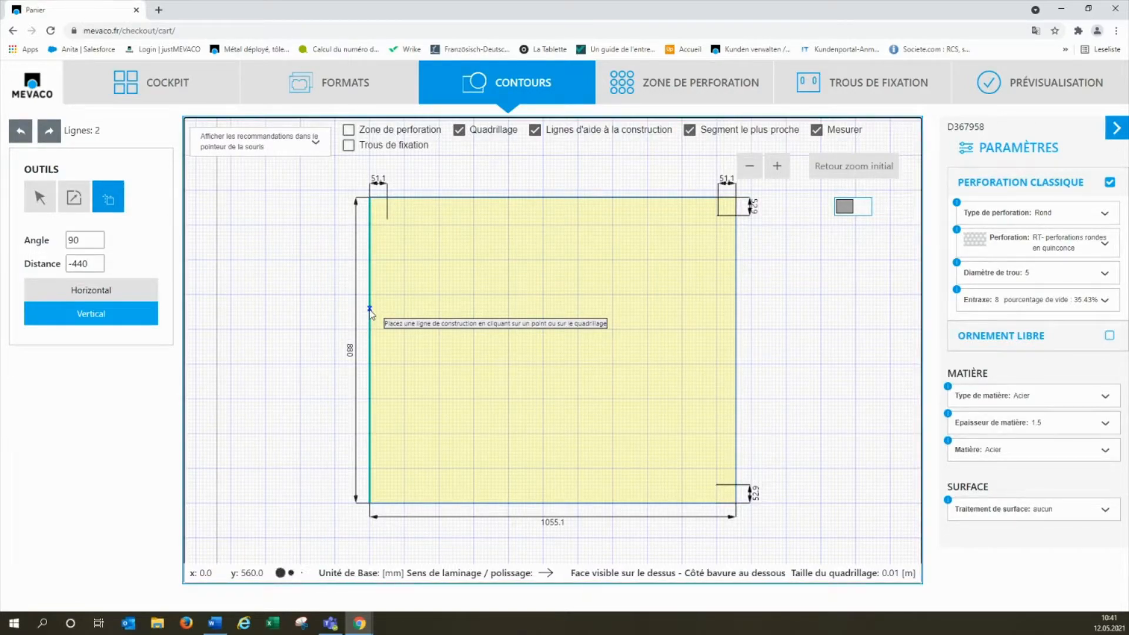
pyautogui.click(216, 400)
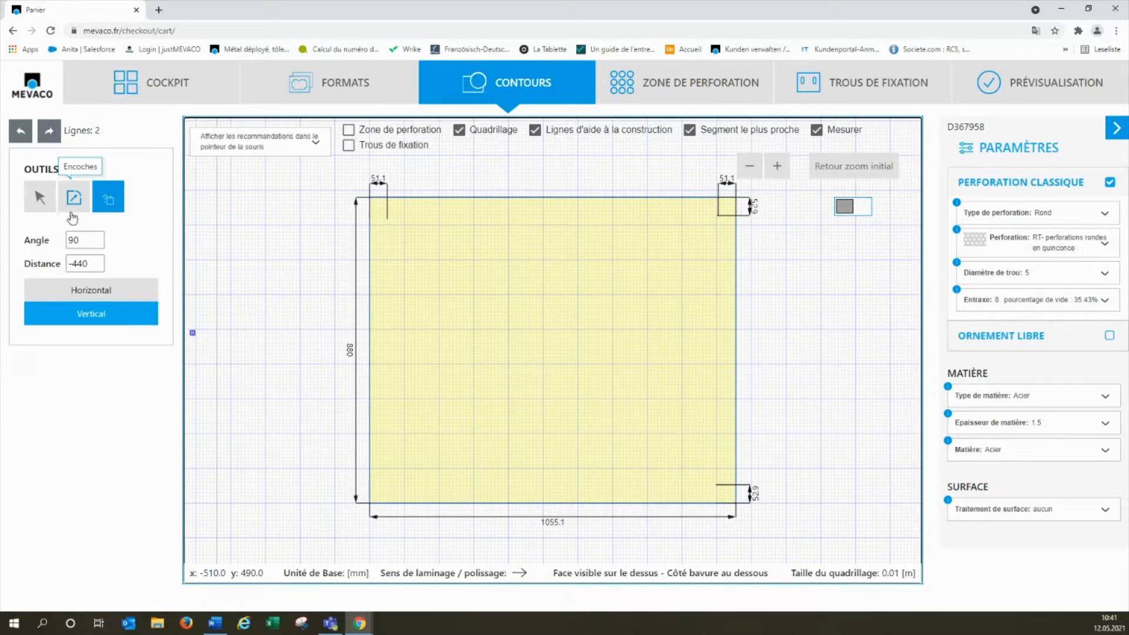
# Place construction lines with distance 0 at 45° through the rectangle's upper-left corner and at -45° through its lower-left corner.
pyautogui.moveTo(80, 239); pyautogui.dragTo(21, 239)
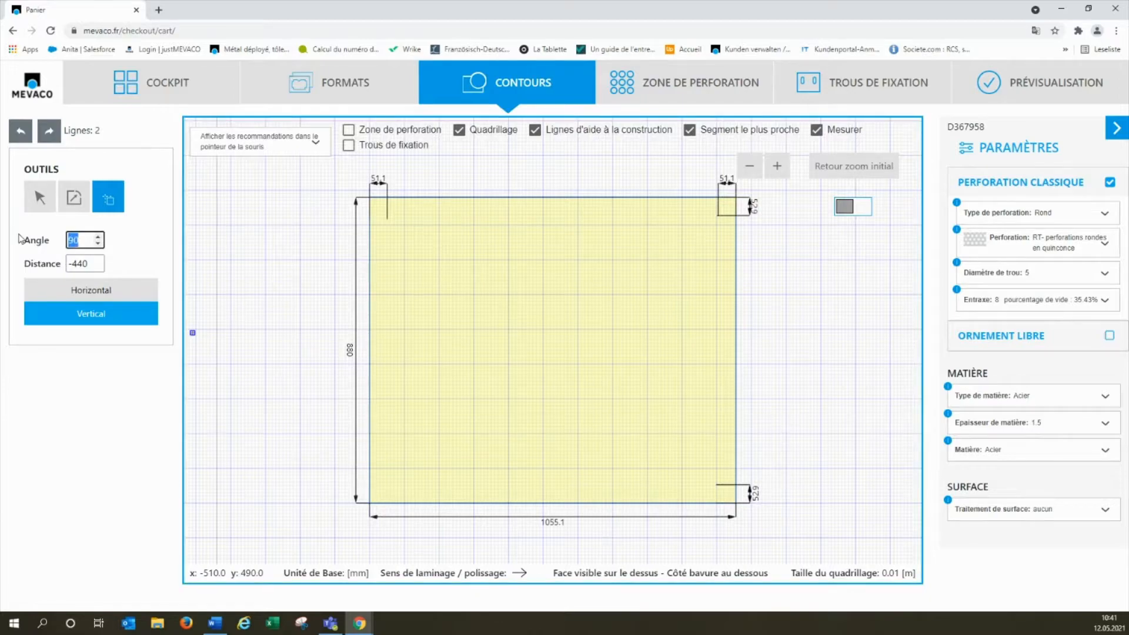
pyautogui.write('45')
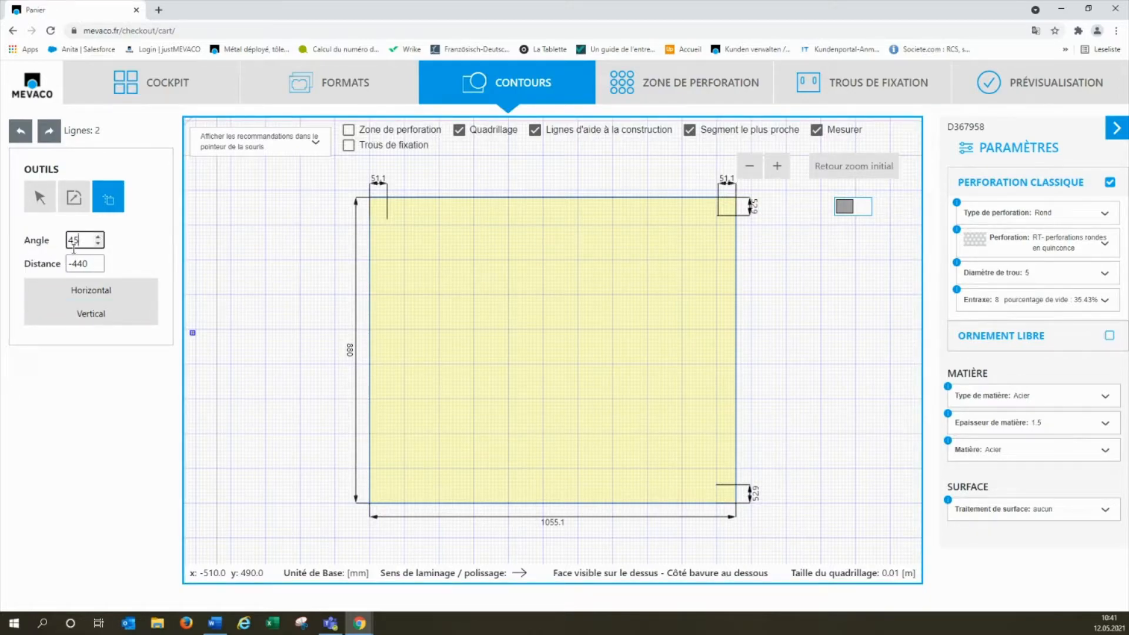
pyautogui.moveTo(90, 263); pyautogui.dragTo(40, 265)
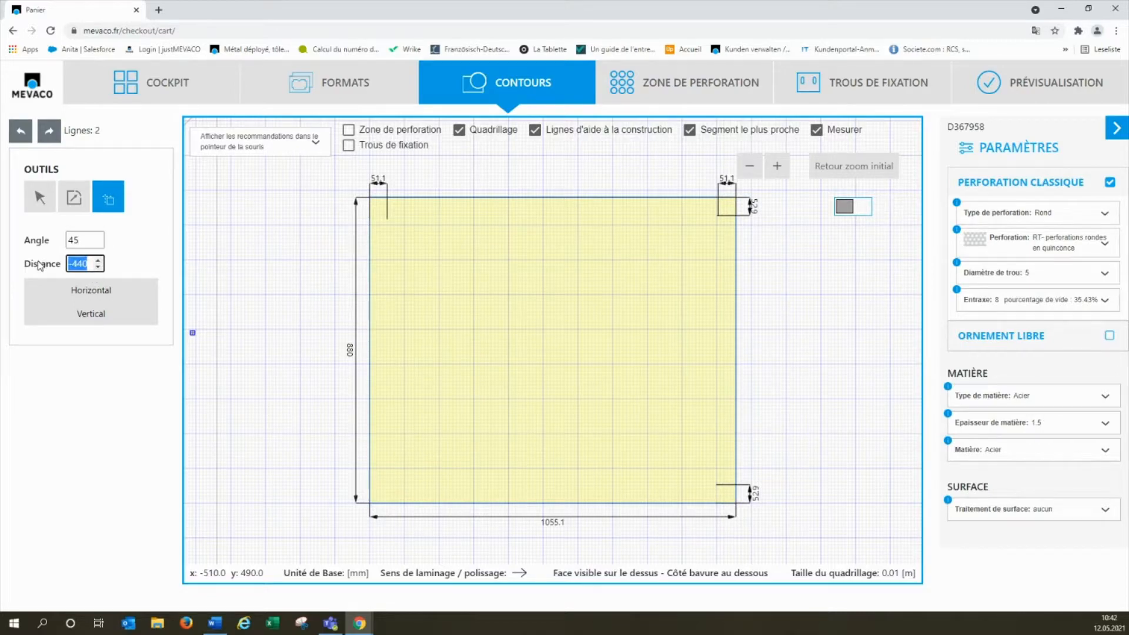
pyautogui.write('0')
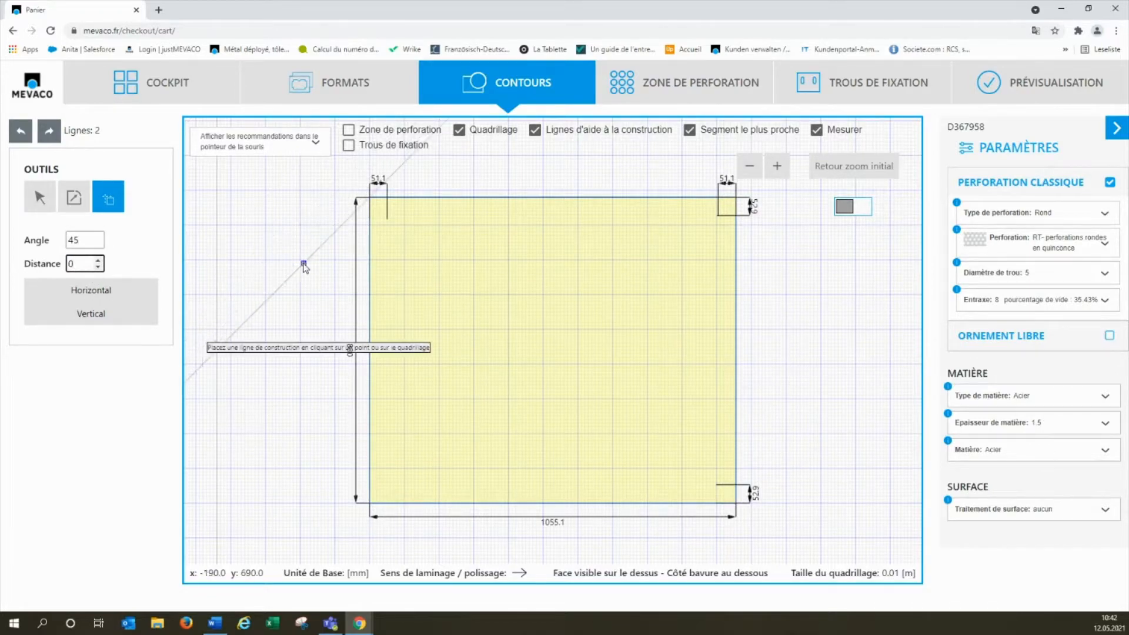
pyautogui.click(370, 200)
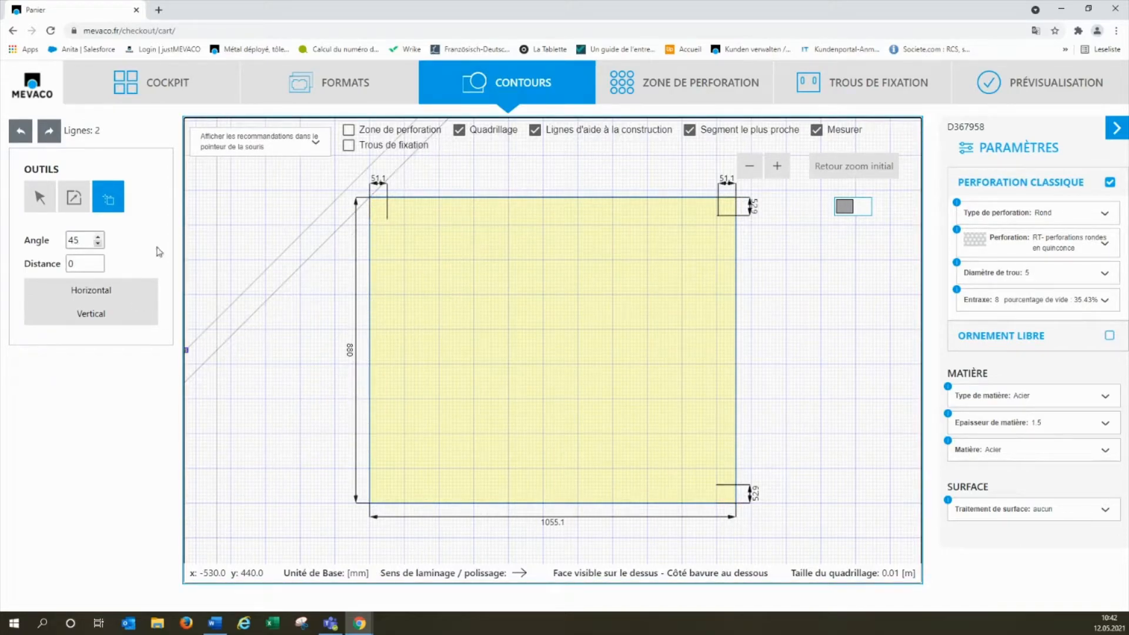
pyautogui.click(70, 241)
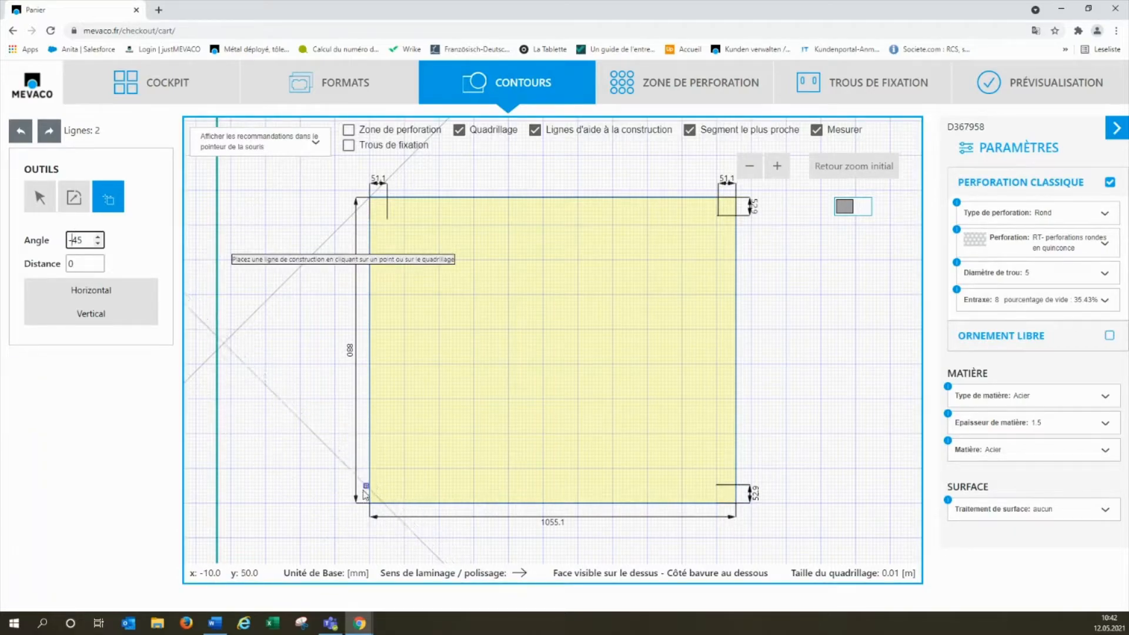
pyautogui.click(370, 504)
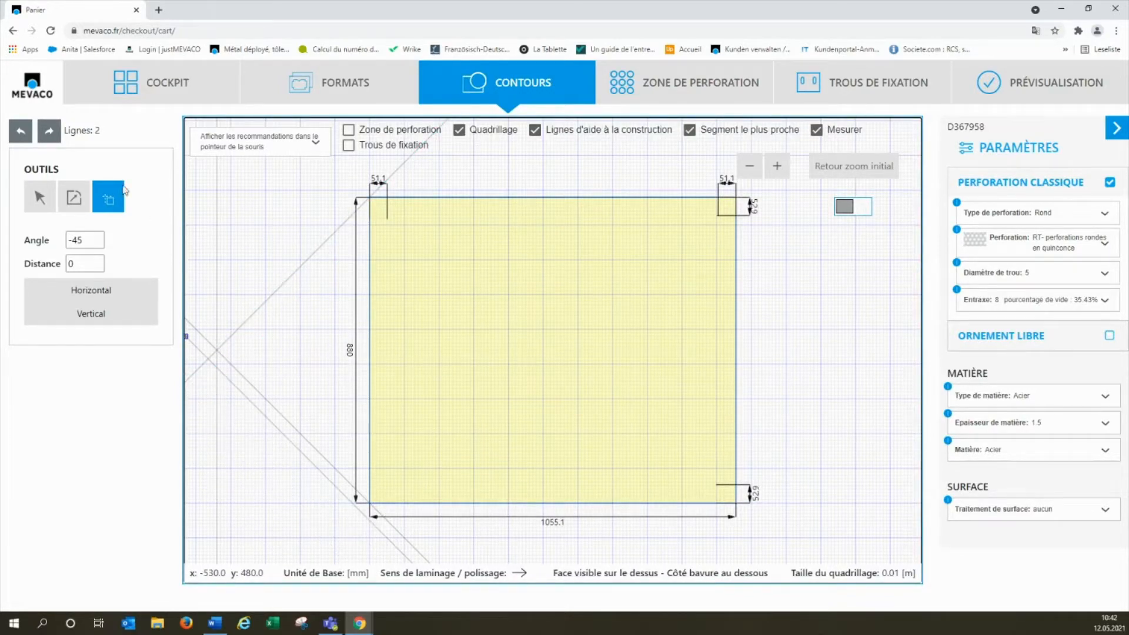
# Add a closed triangular polyline contour joining the rectangle's two left corners to the intersection of the construction lines.
pyautogui.click(45, 200)
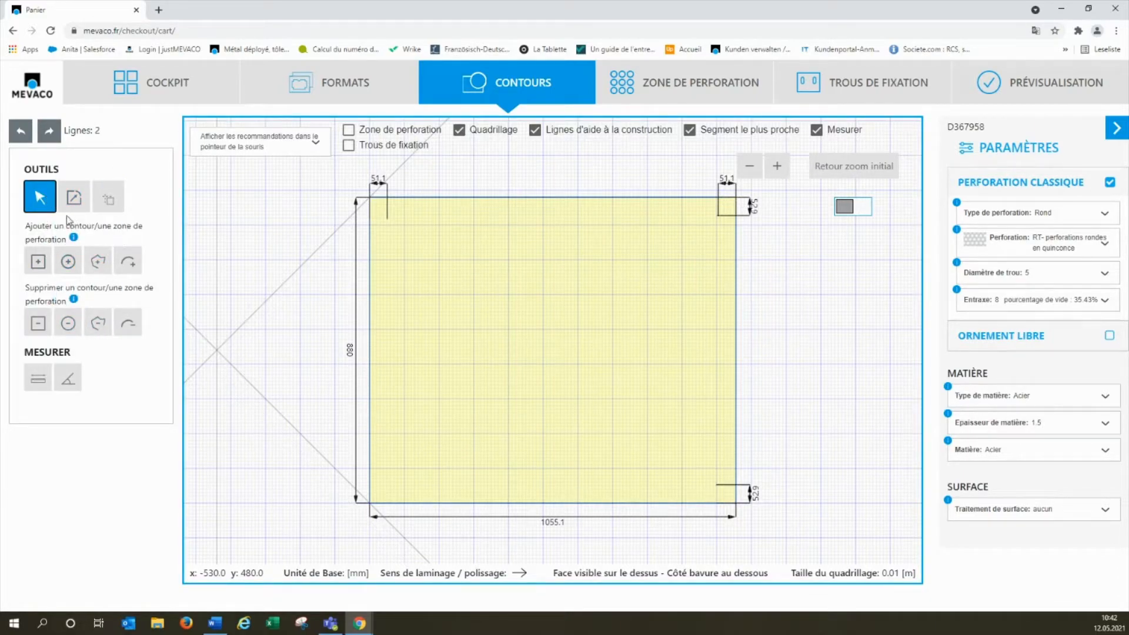
pyautogui.click(101, 264)
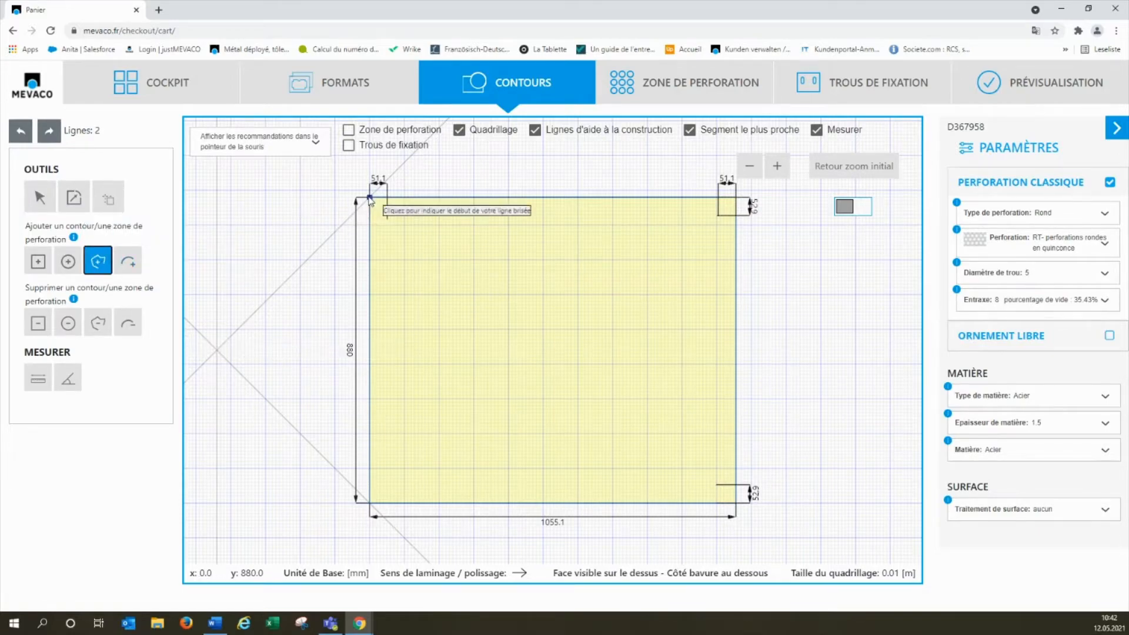
pyautogui.click(369, 502)
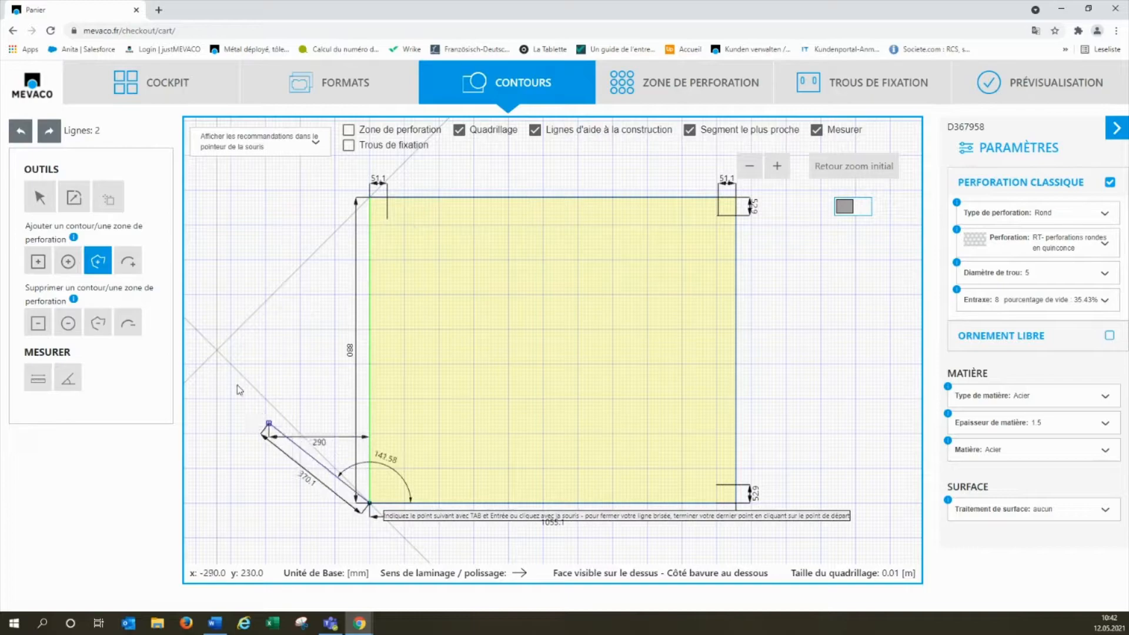
pyautogui.click(217, 350)
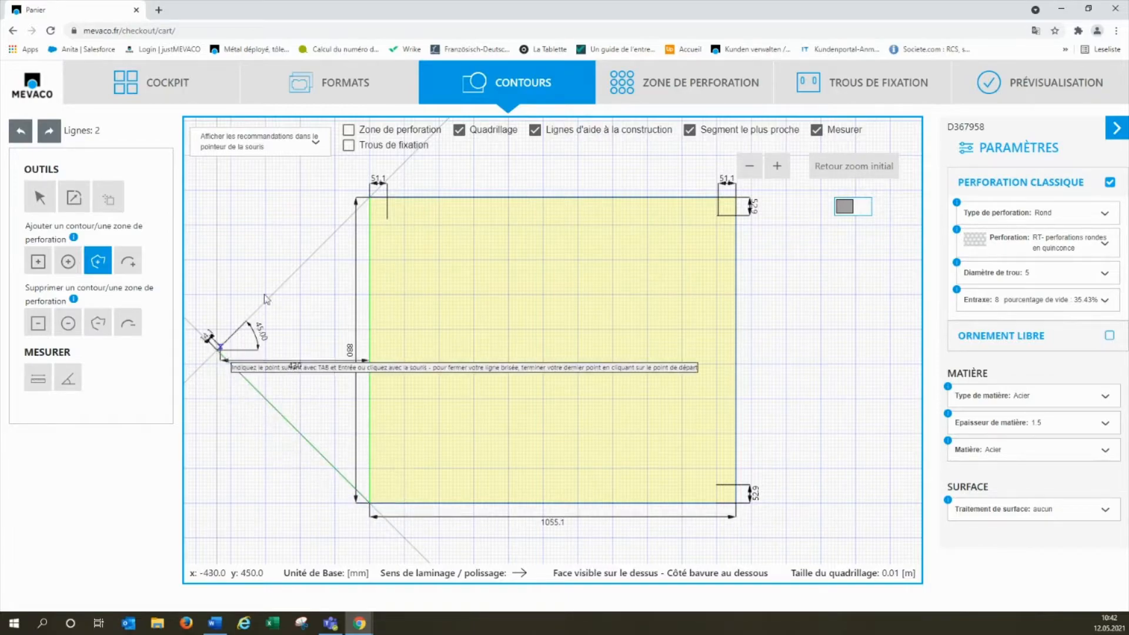
pyautogui.click(369, 200)
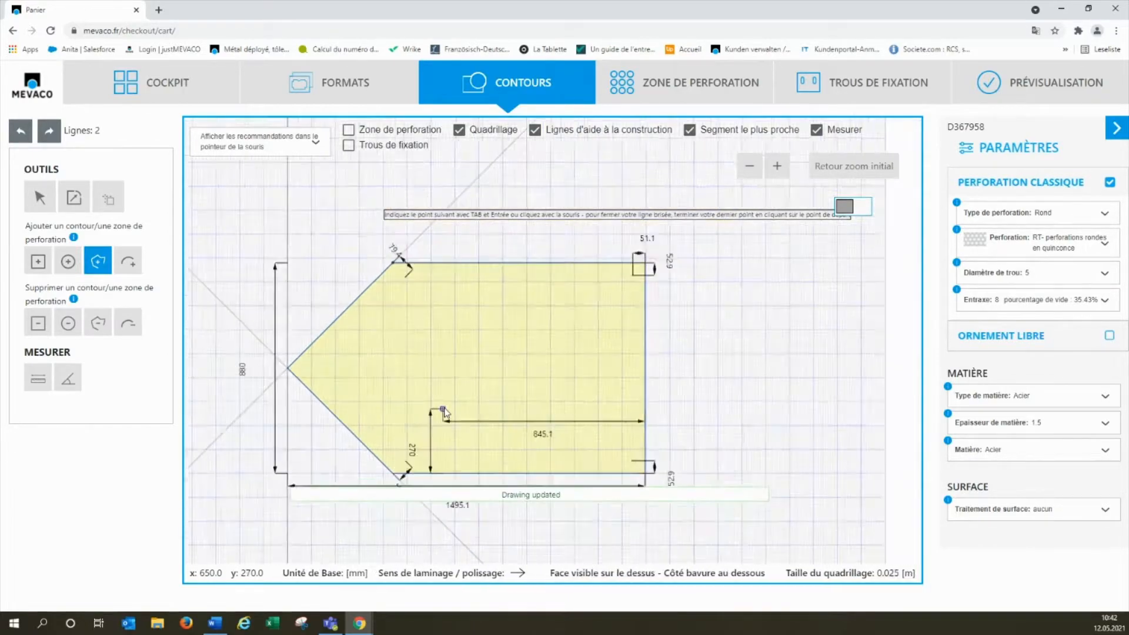
pyautogui.click(354, 431)
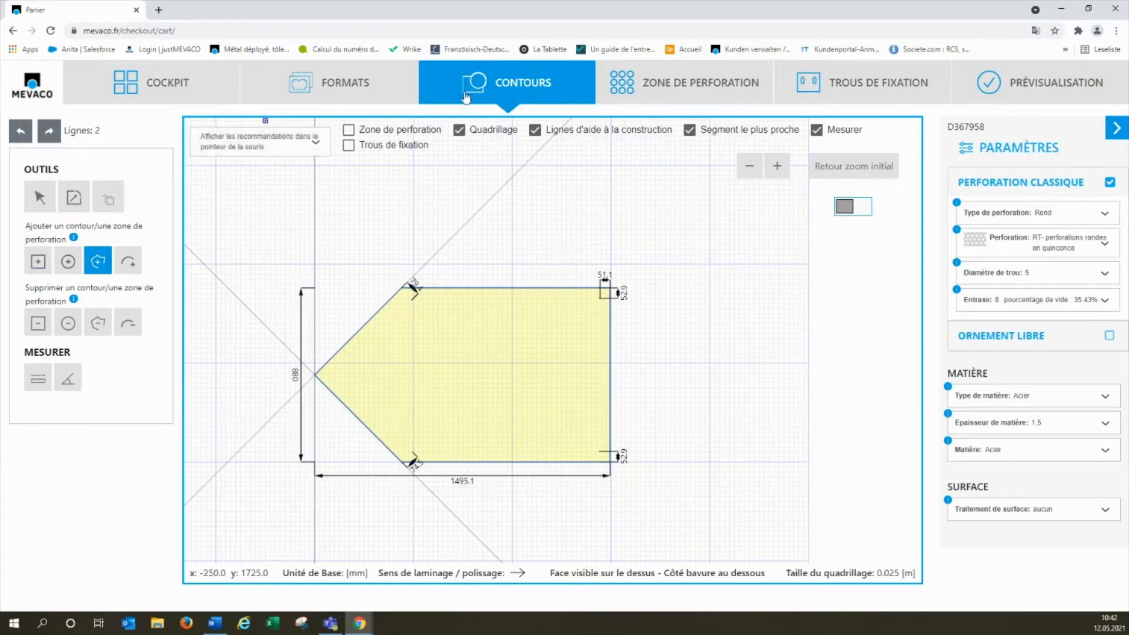
# Fit the perforation zone to the pointed contour with a 60 mm border all around.
pyautogui.click(662, 88)
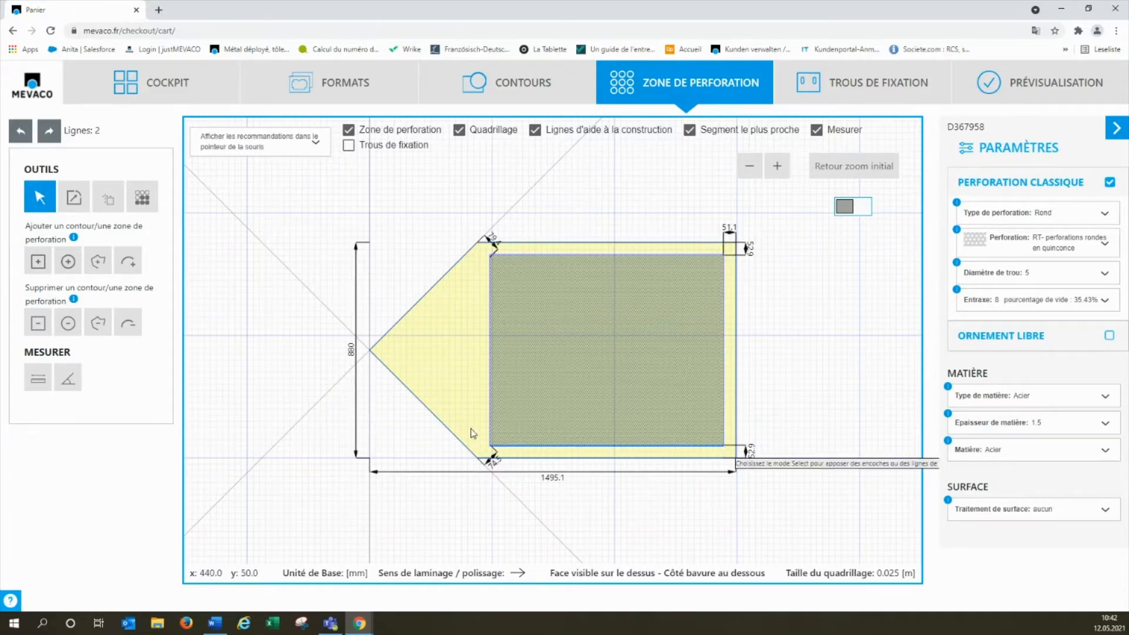
pyautogui.click(141, 200)
pyautogui.doubleClick(100, 289)
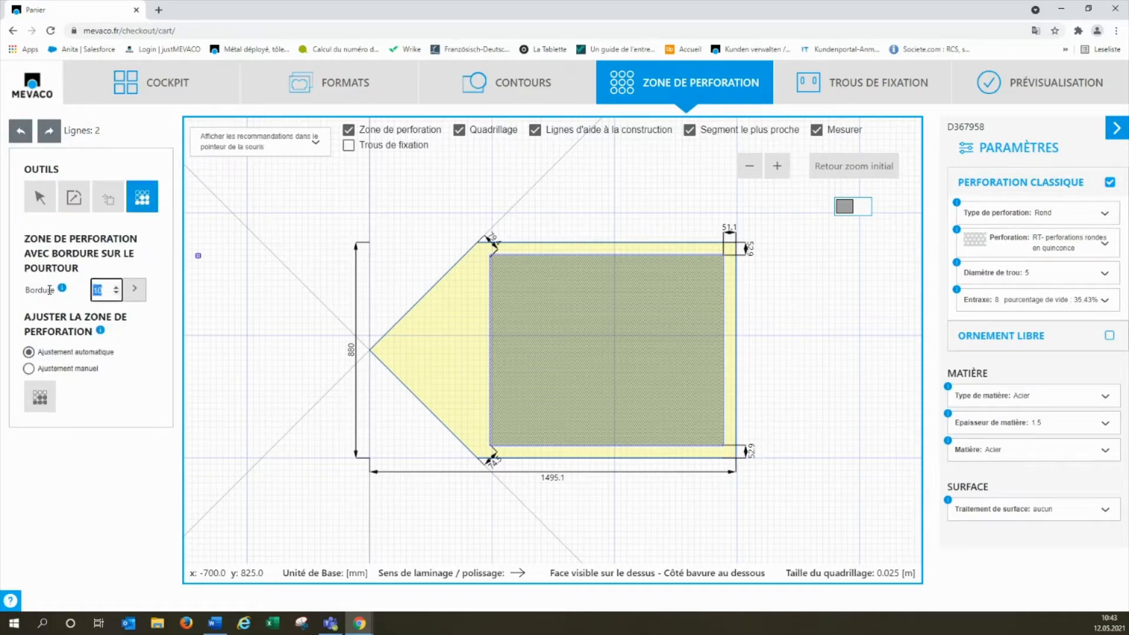
pyautogui.click(135, 289)
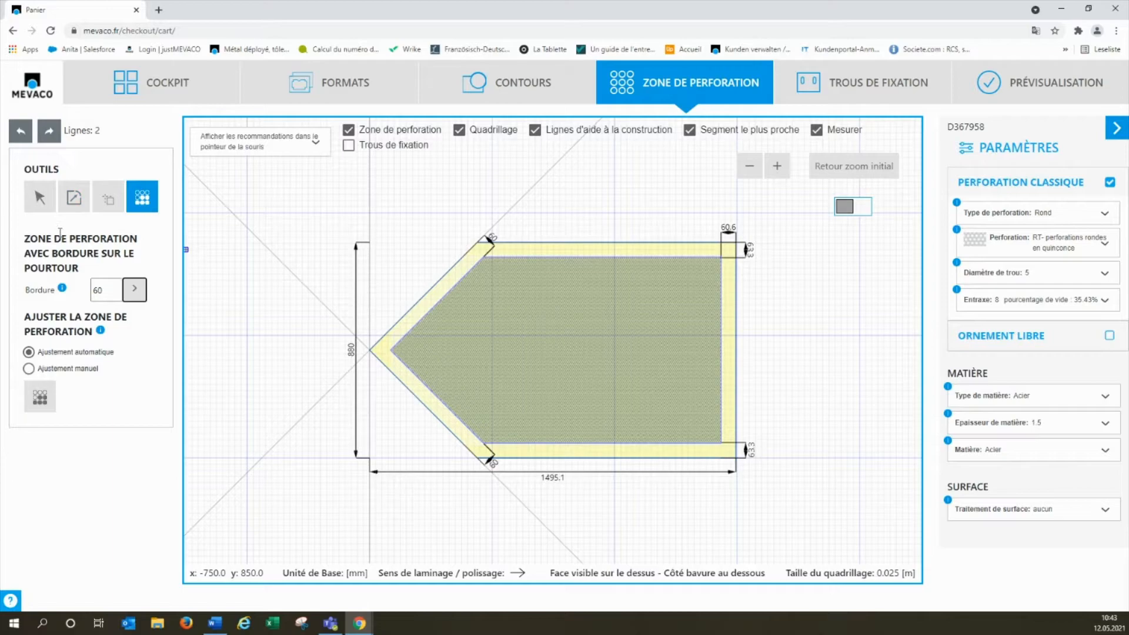
# Place a 45° construction line with distance 0 through the perforation zone's lower corner, where the slanted and horizontal edges meet.
pyautogui.click(108, 200)
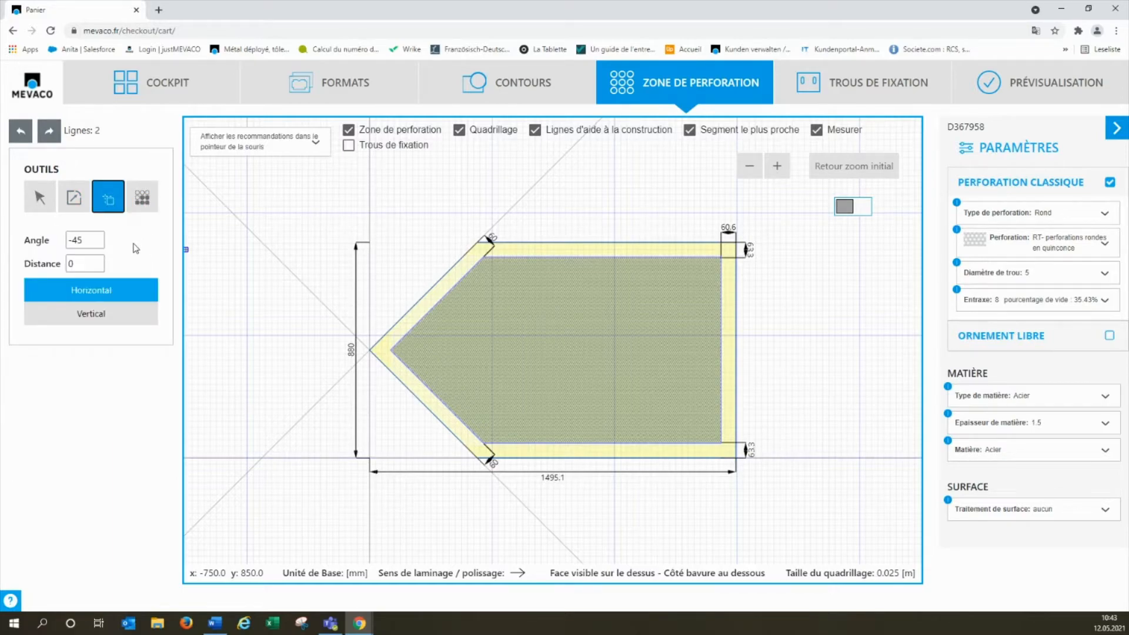
pyautogui.click(83, 239)
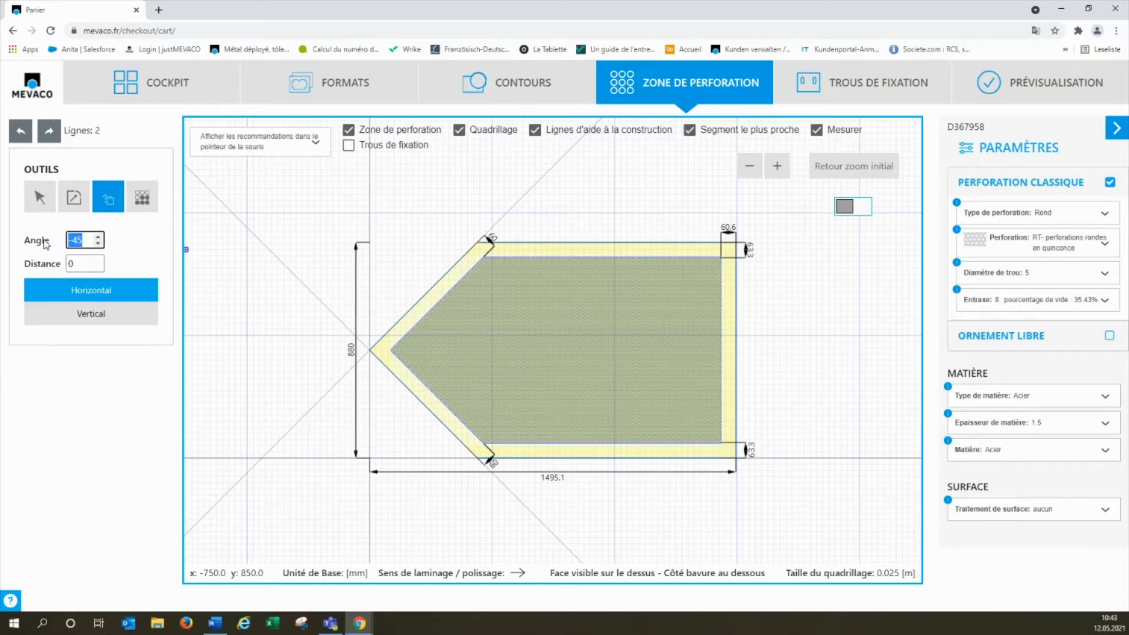
pyautogui.write('45')
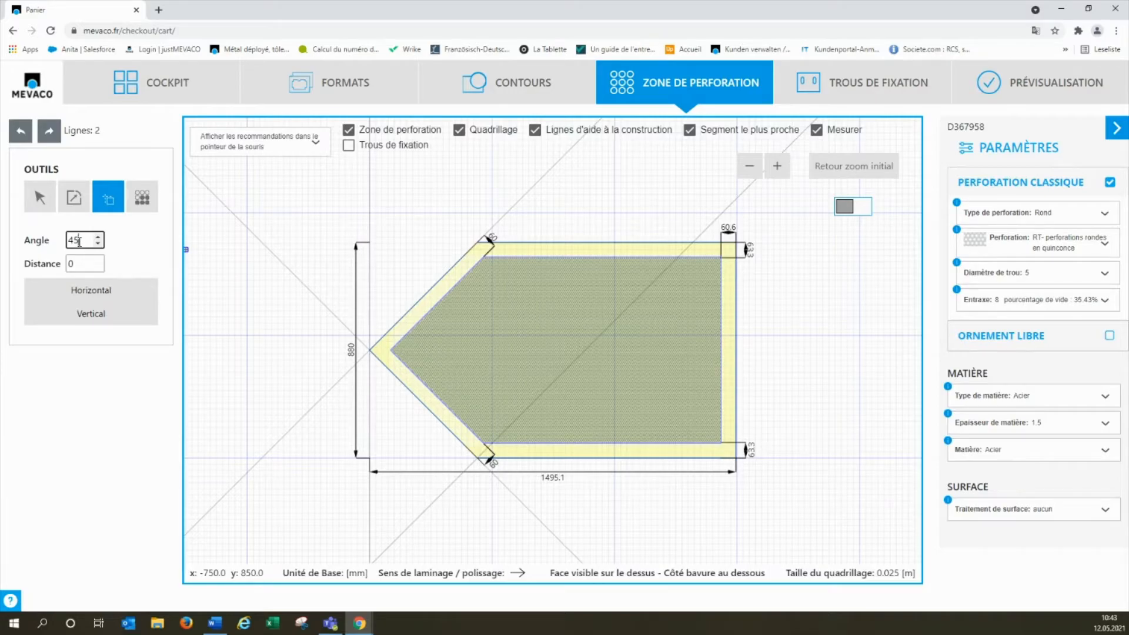
pyautogui.scroll(2, 469, 465)
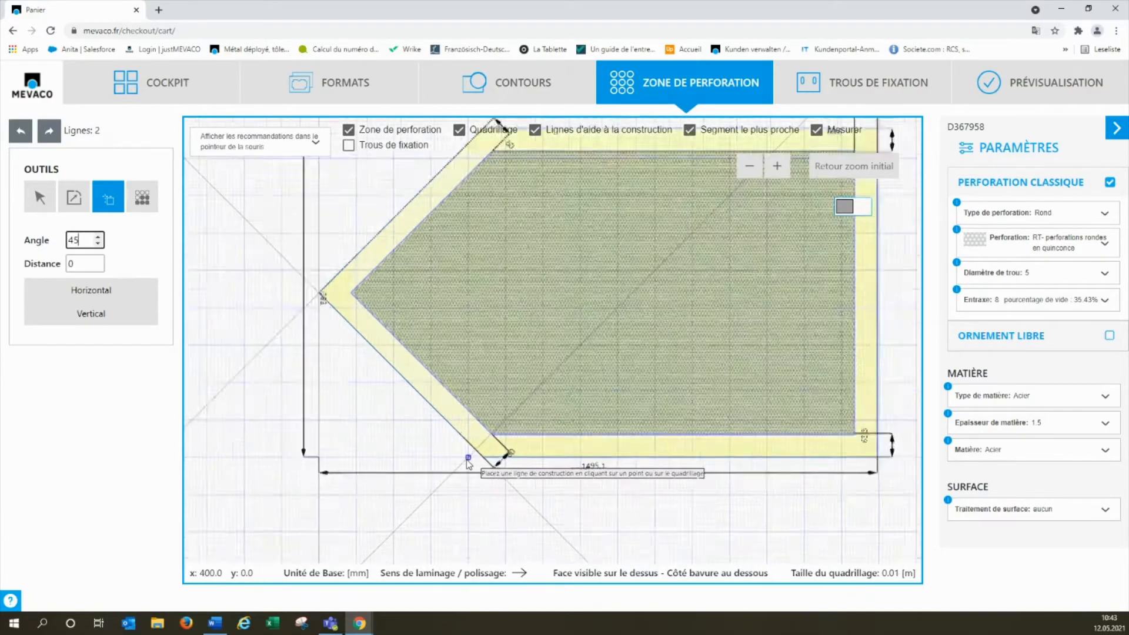
pyautogui.scroll(3, 468, 465)
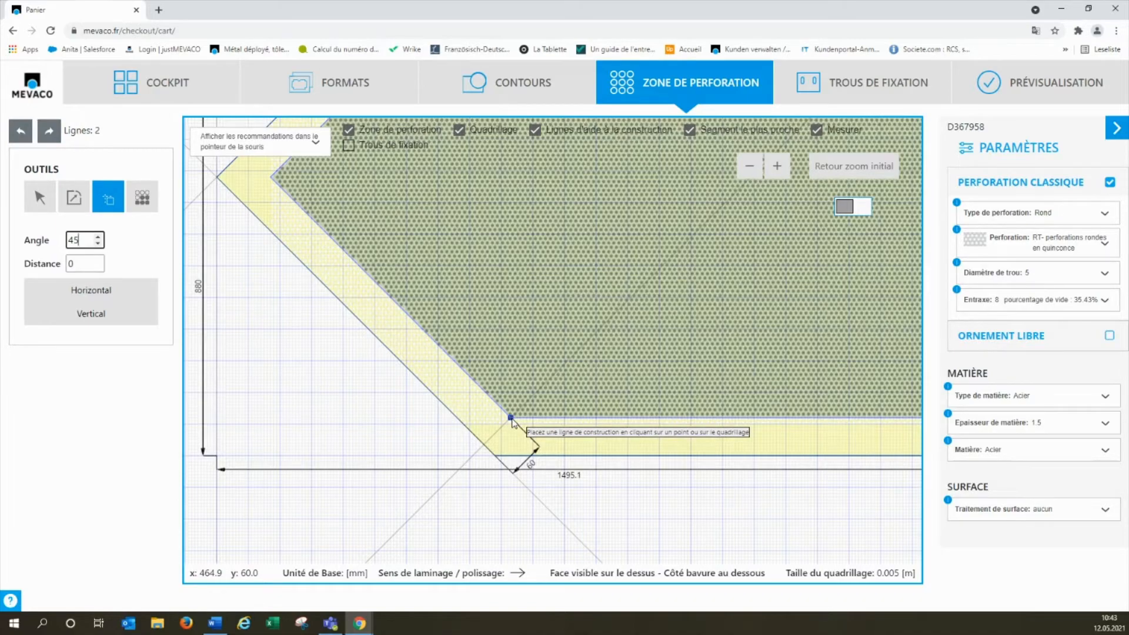
pyautogui.click(511, 418)
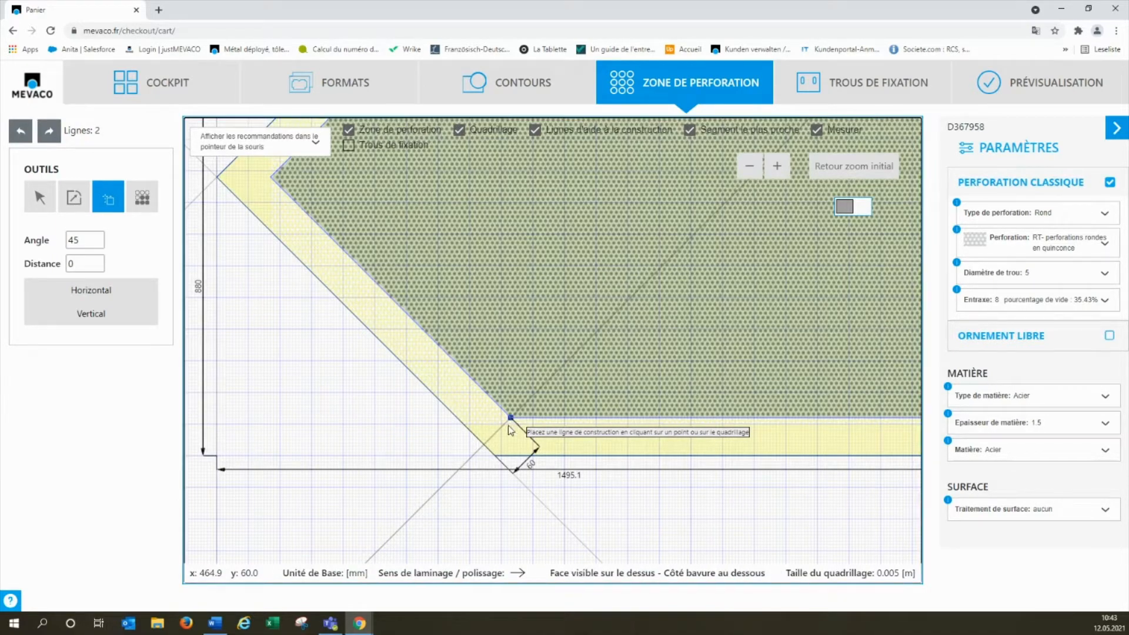
# Place a parallel 45° construction line at a distance of -60 mm from the one through the perforation zone's lower corner.
pyautogui.click(69, 264)
pyautogui.click(73, 264)
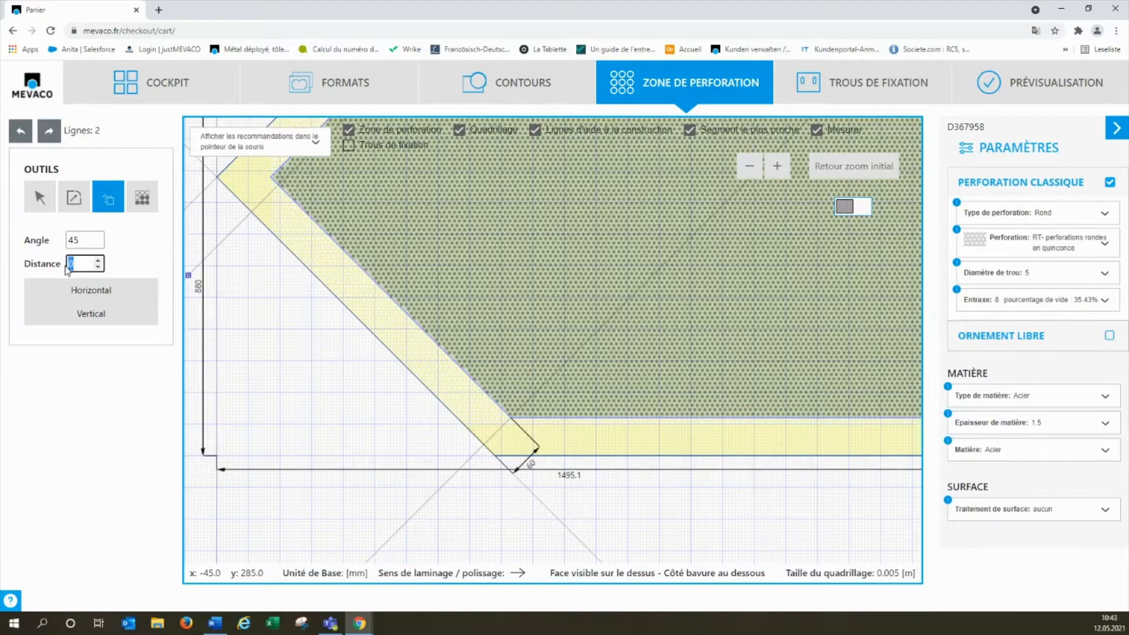
pyautogui.write('-6')
pyautogui.click(547, 380)
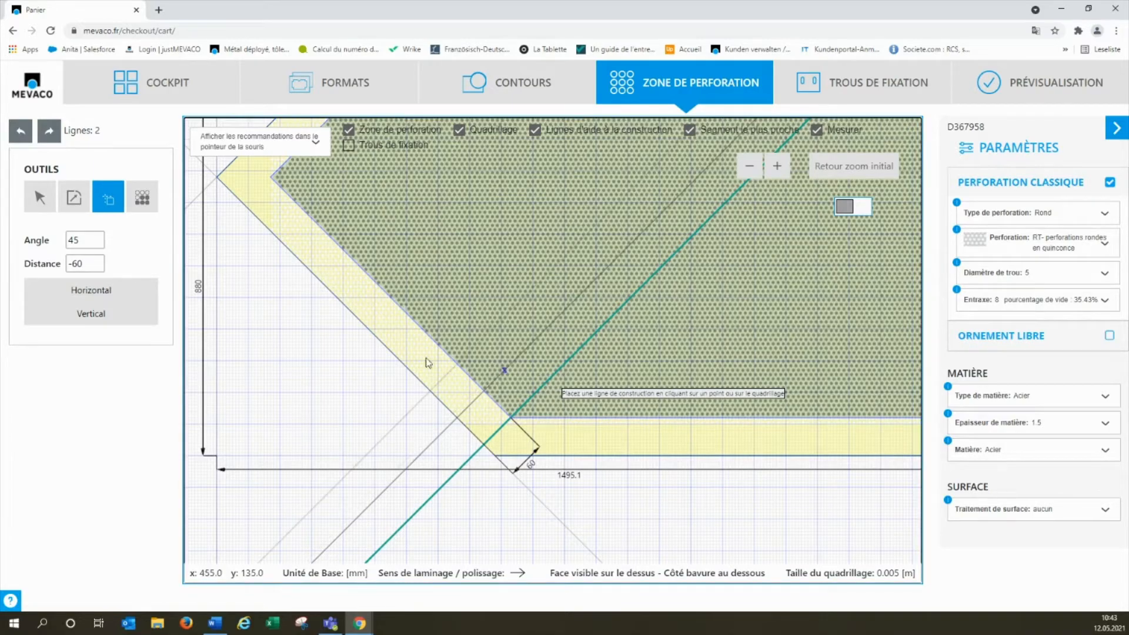
pyautogui.scroll(-2, 468, 370)
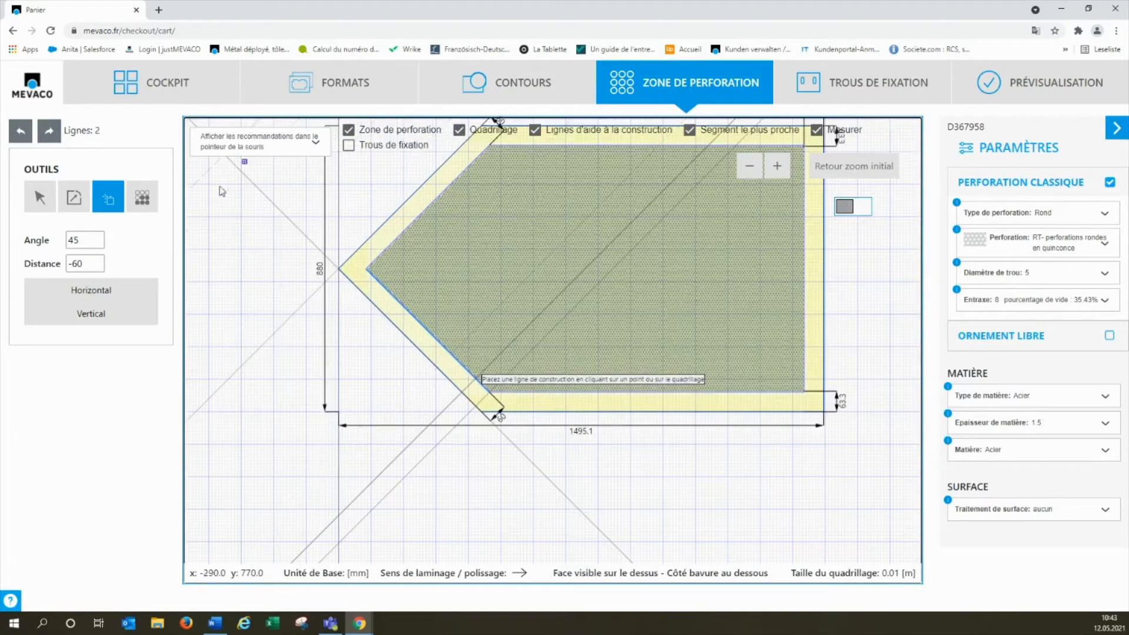
# Place parallel -45° construction lines 60 mm apart for a strip starting at the perforation zone's upper slanted corner.
pyautogui.click(71, 239)
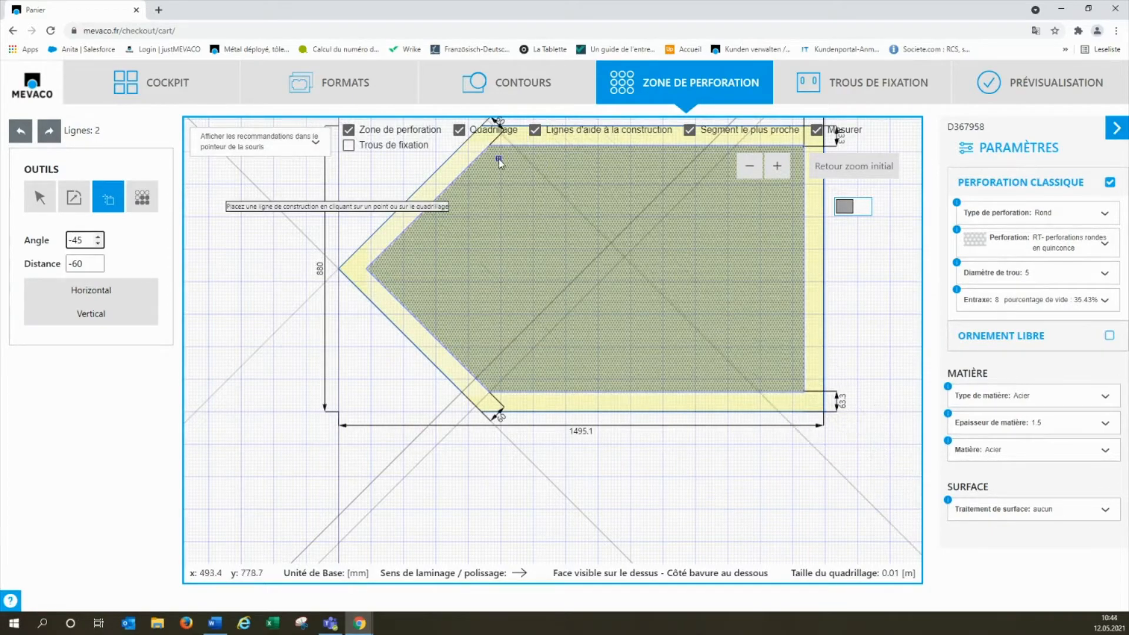
pyautogui.scroll(2, 497, 173)
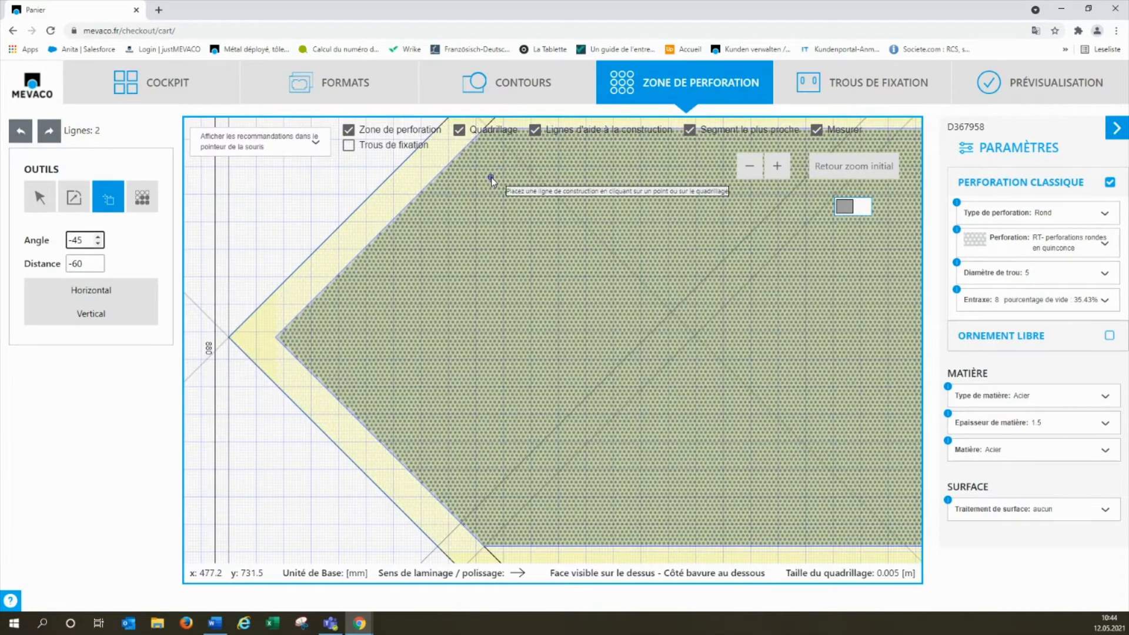
pyautogui.scroll(2, 491, 180)
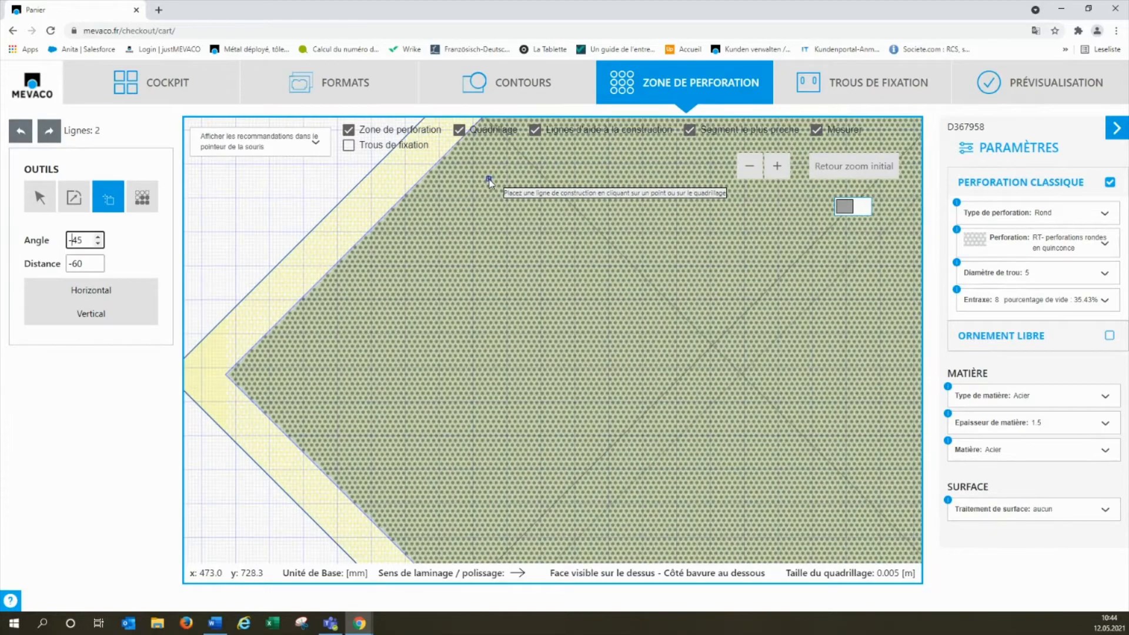
pyautogui.scroll(-4, 491, 180)
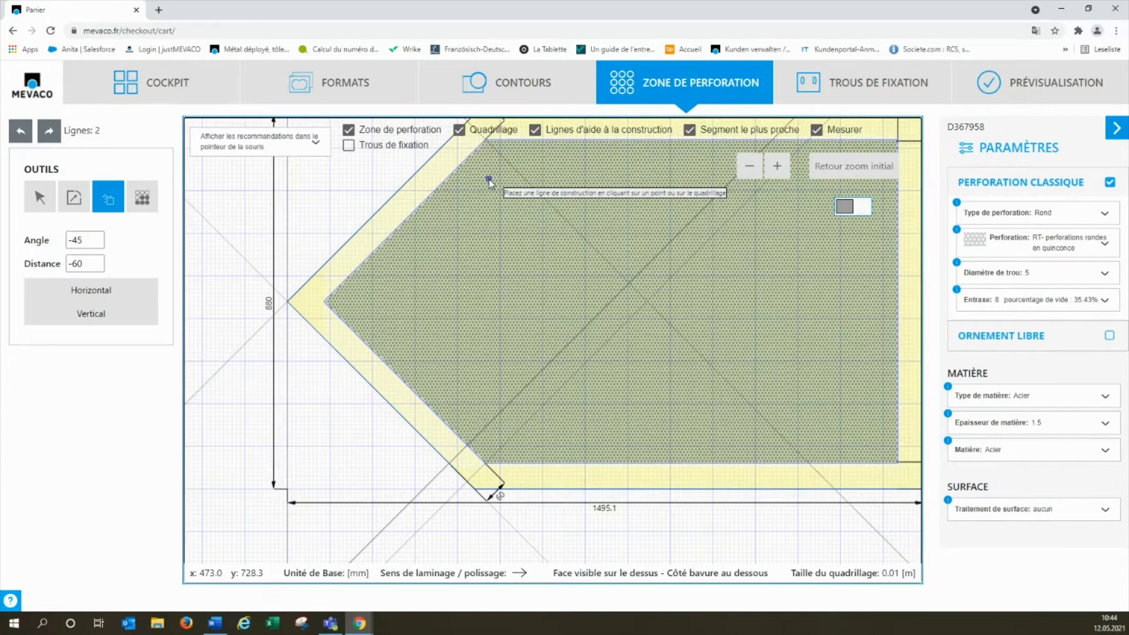
pyautogui.moveTo(82, 264); pyautogui.dragTo(51, 264)
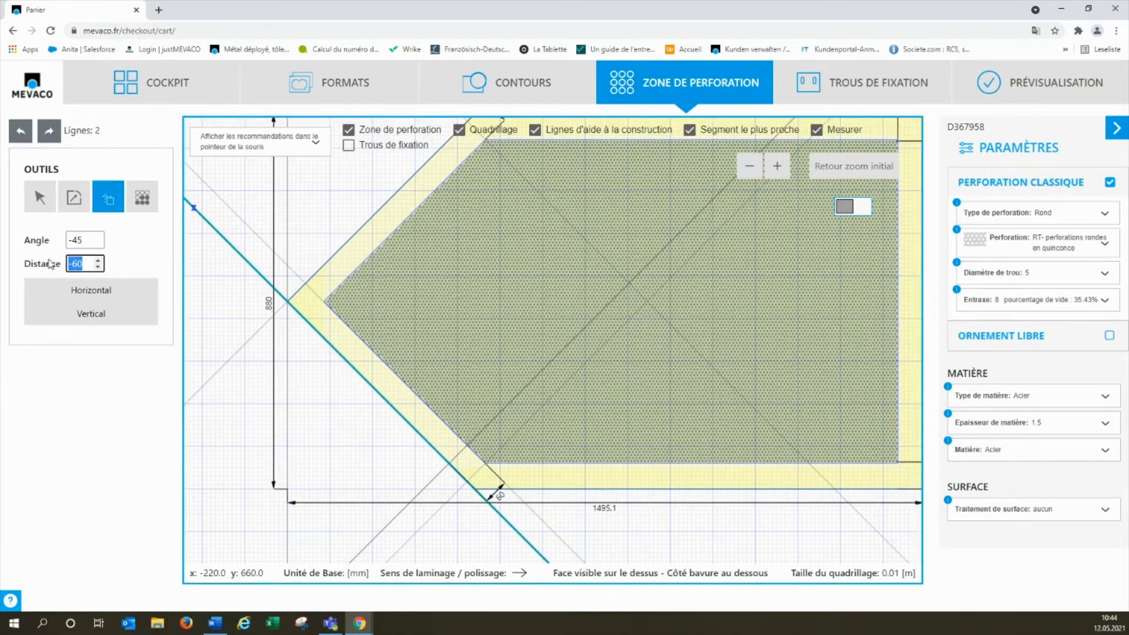
pyautogui.write('60')
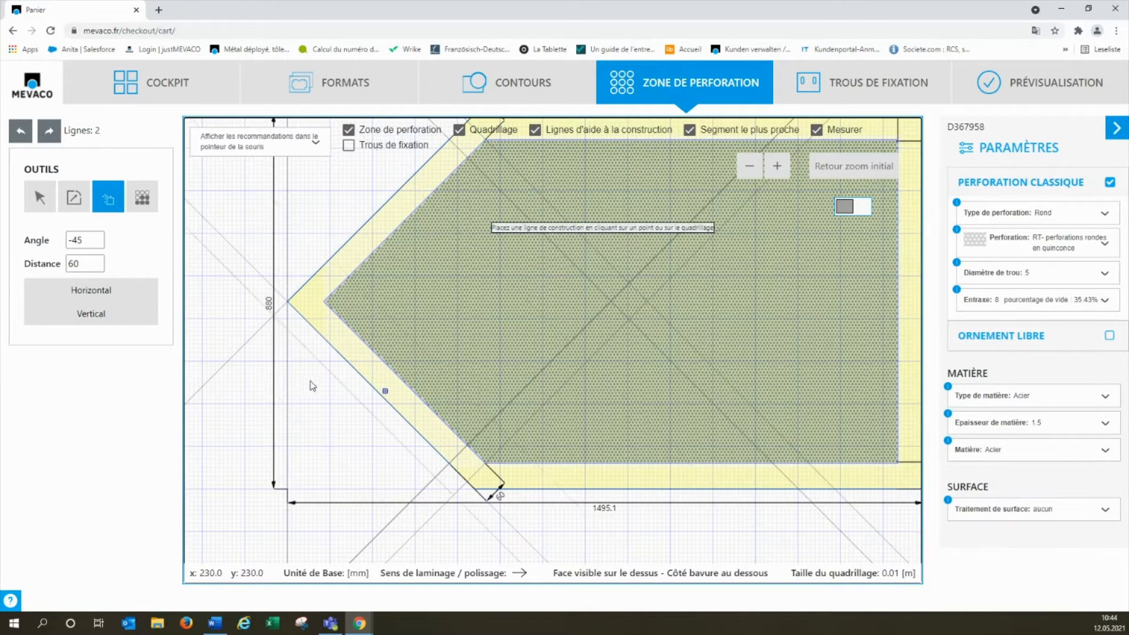
pyautogui.scroll(-1, 303, 382)
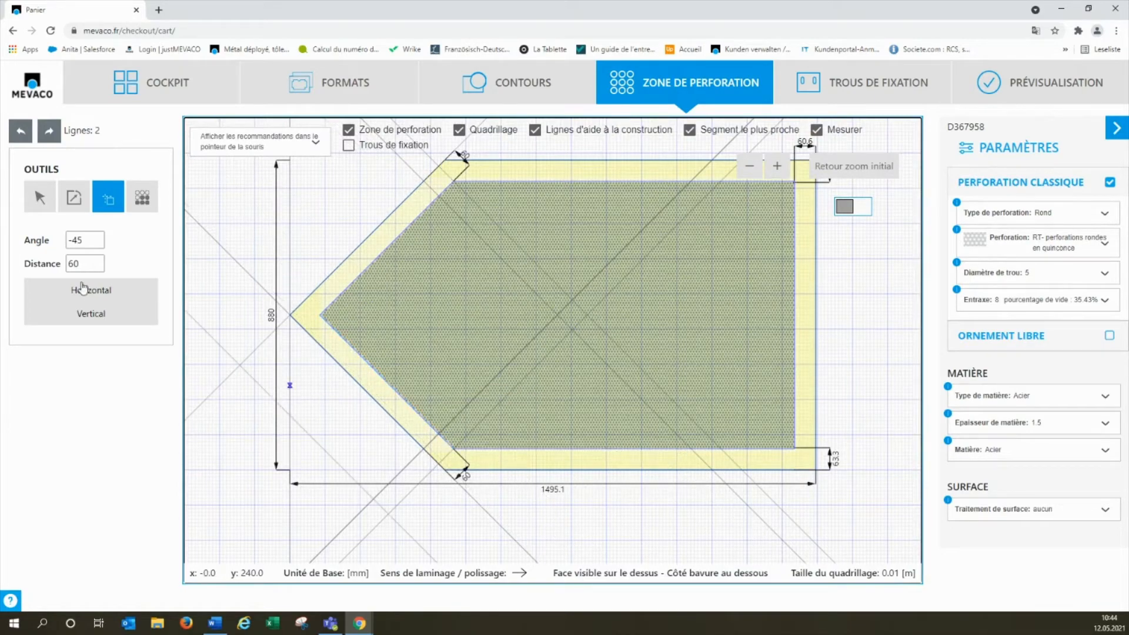
# Remove a V-shaped strip from the perforation zone with a closed polyline following the intersections of the paired slanted construction lines.
pyautogui.click(40, 200)
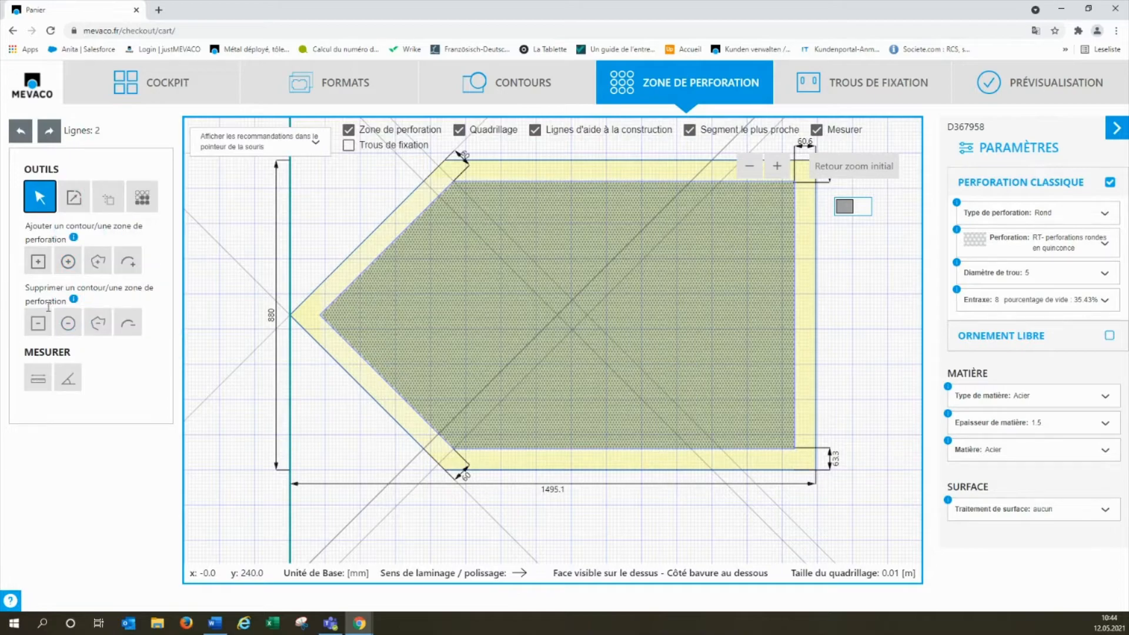
pyautogui.click(98, 323)
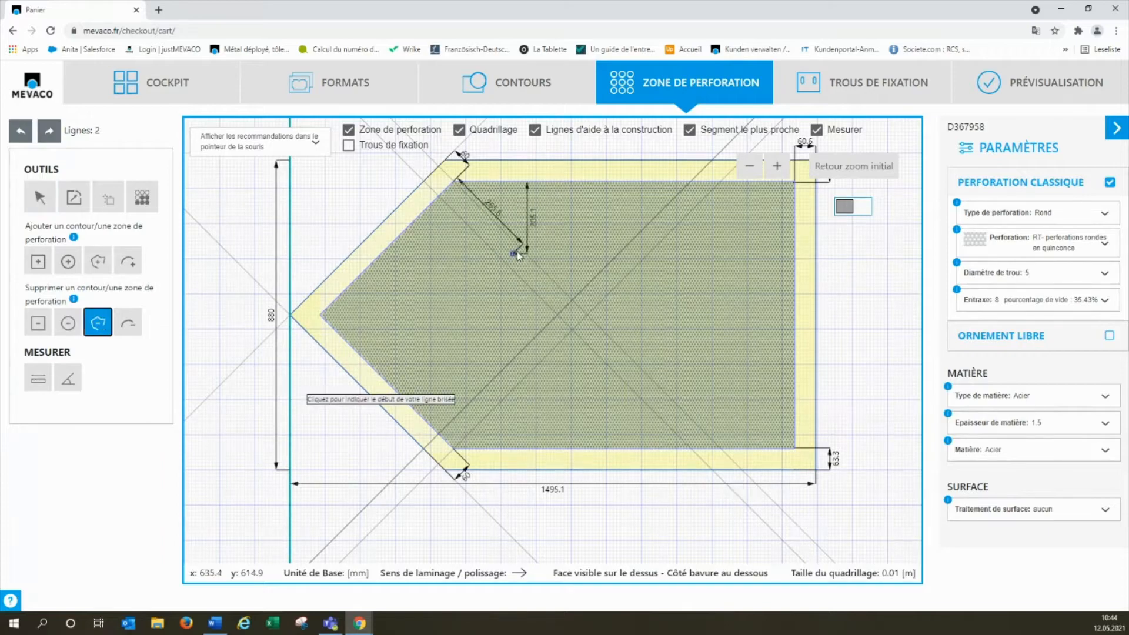
pyautogui.click(438, 177)
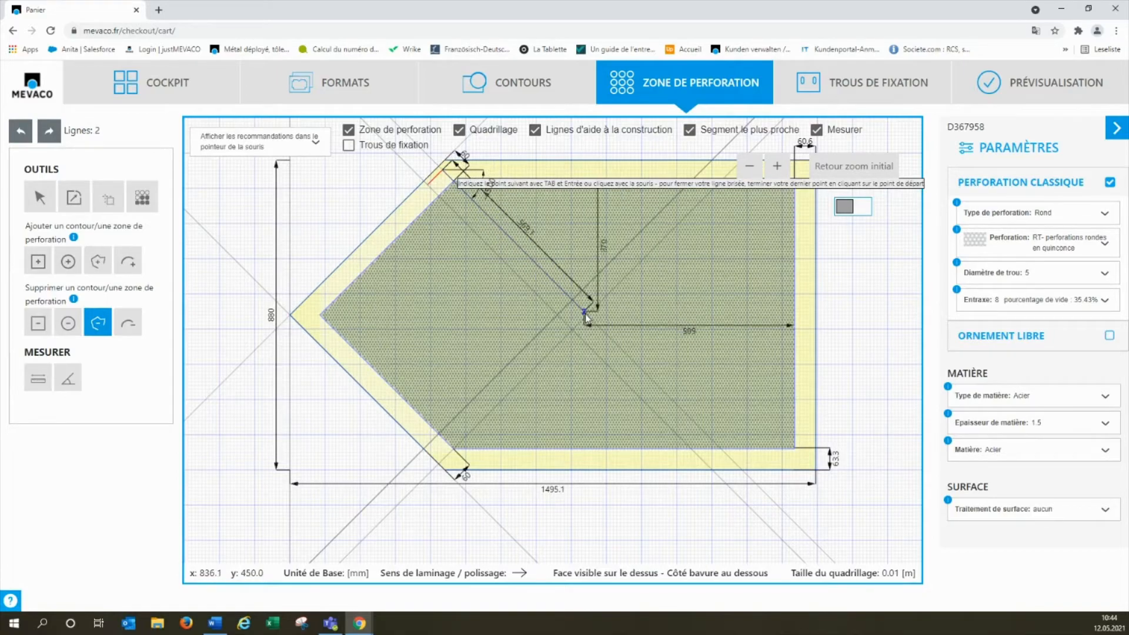
pyautogui.click(582, 320)
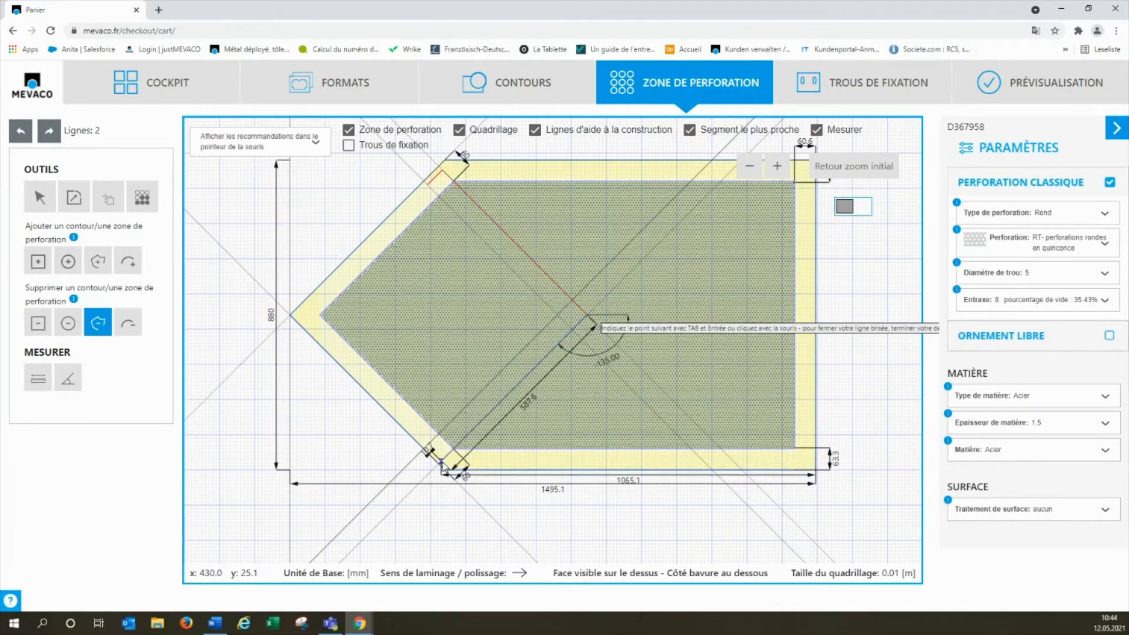
pyautogui.click(442, 460)
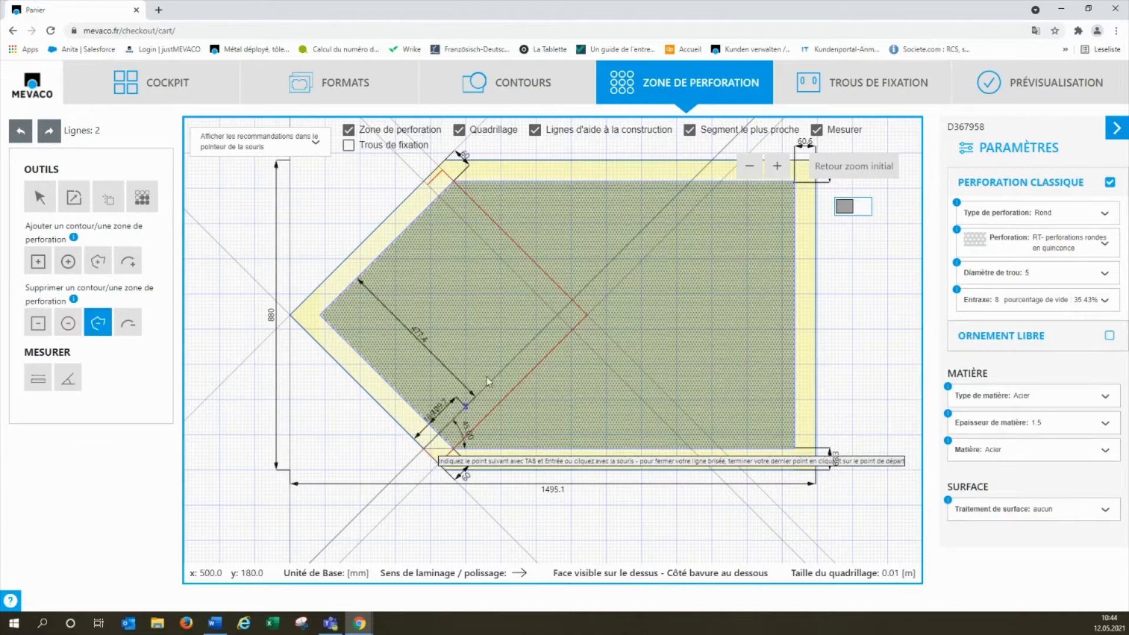
pyautogui.click(556, 318)
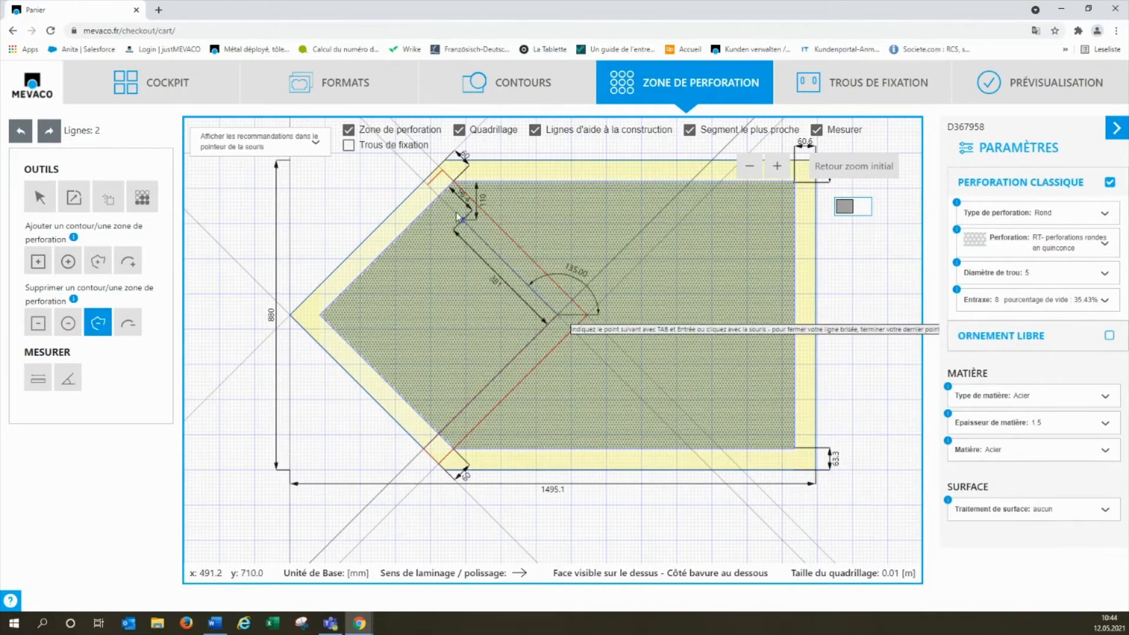
pyautogui.click(428, 187)
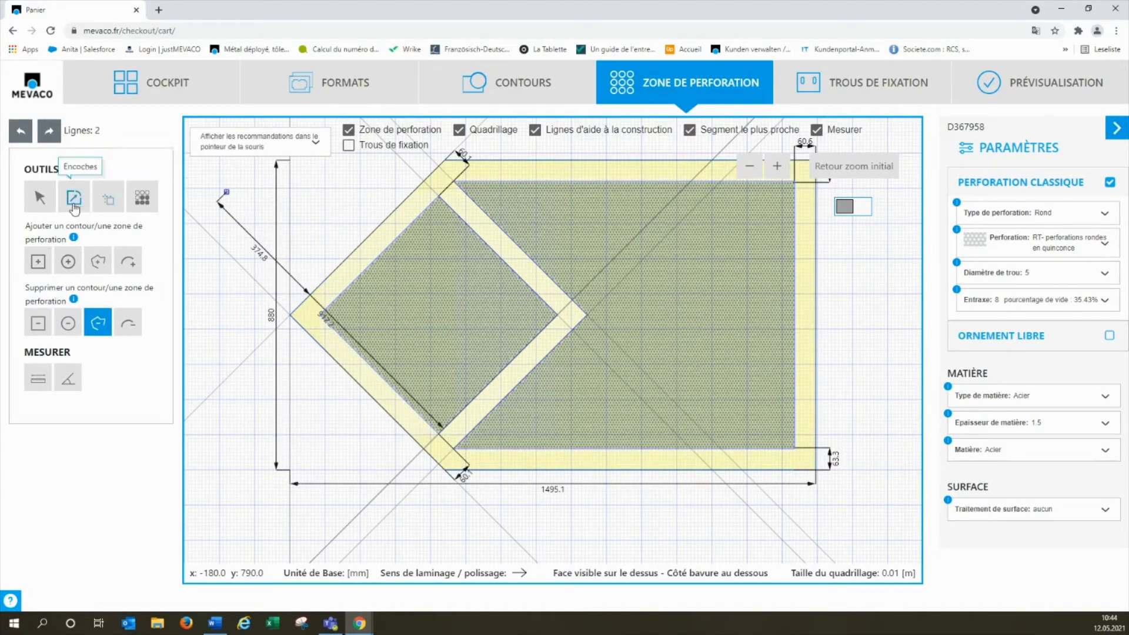
# Delete all the 45° and -45° construction lines, keeping the contour and the unperforated strips.
pyautogui.click(39, 197)
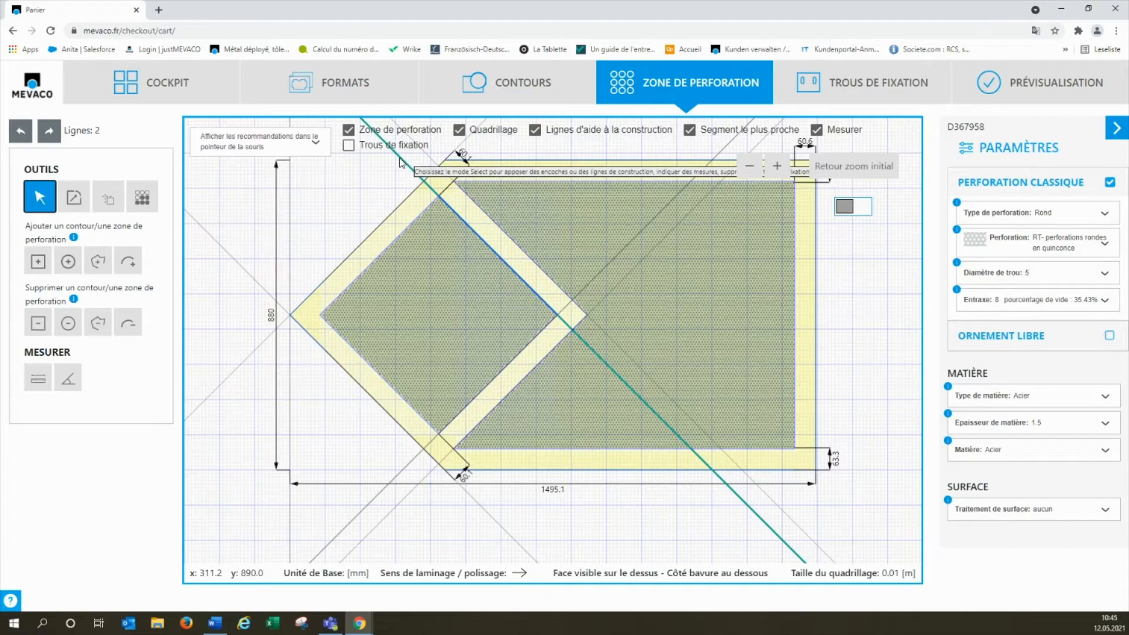
pyautogui.click(400, 162)
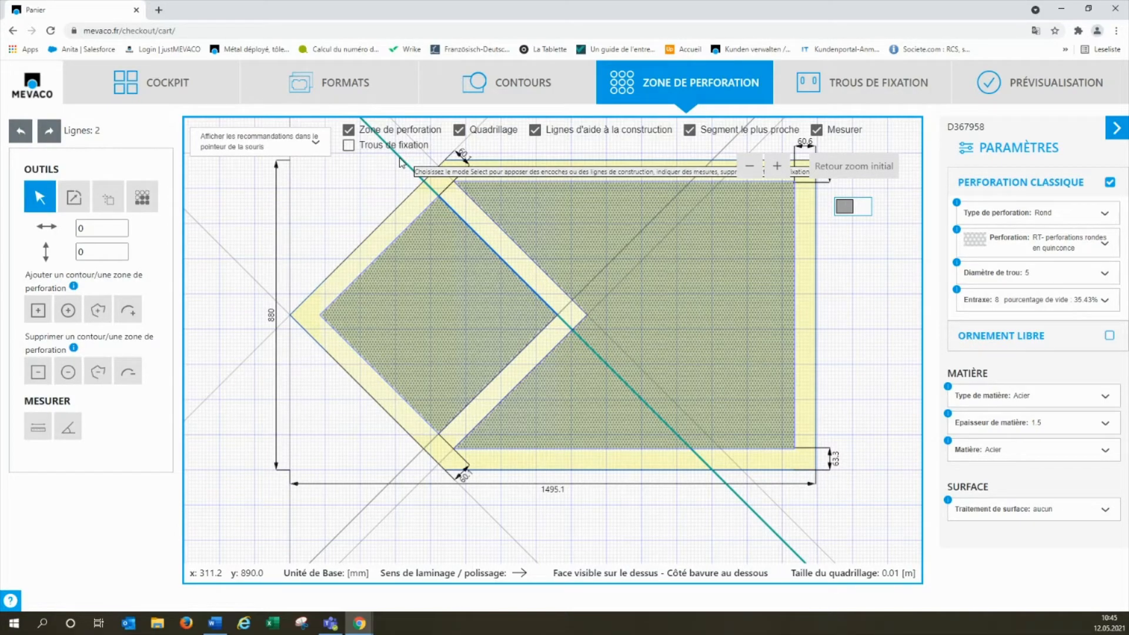
pyautogui.press('Delete')
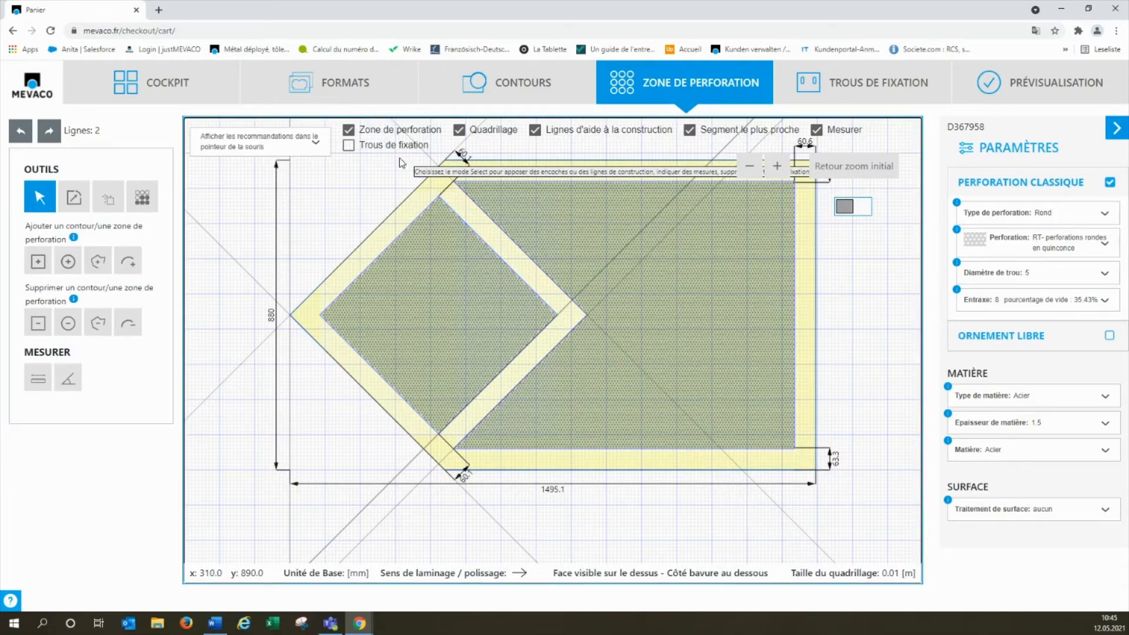
pyautogui.click(431, 161)
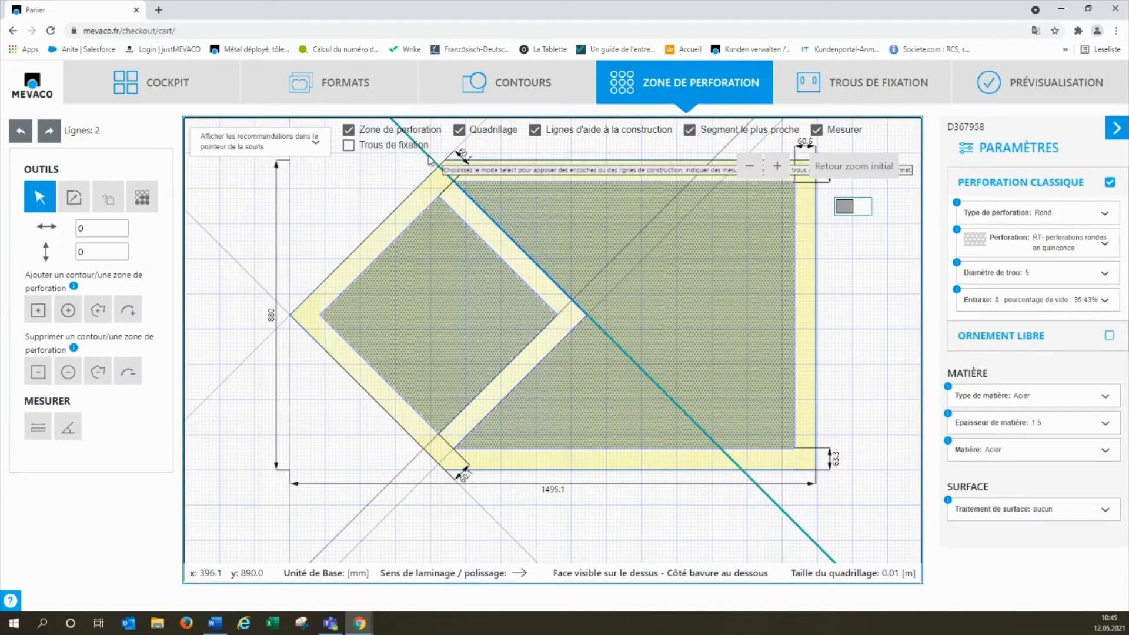
pyautogui.press('Delete')
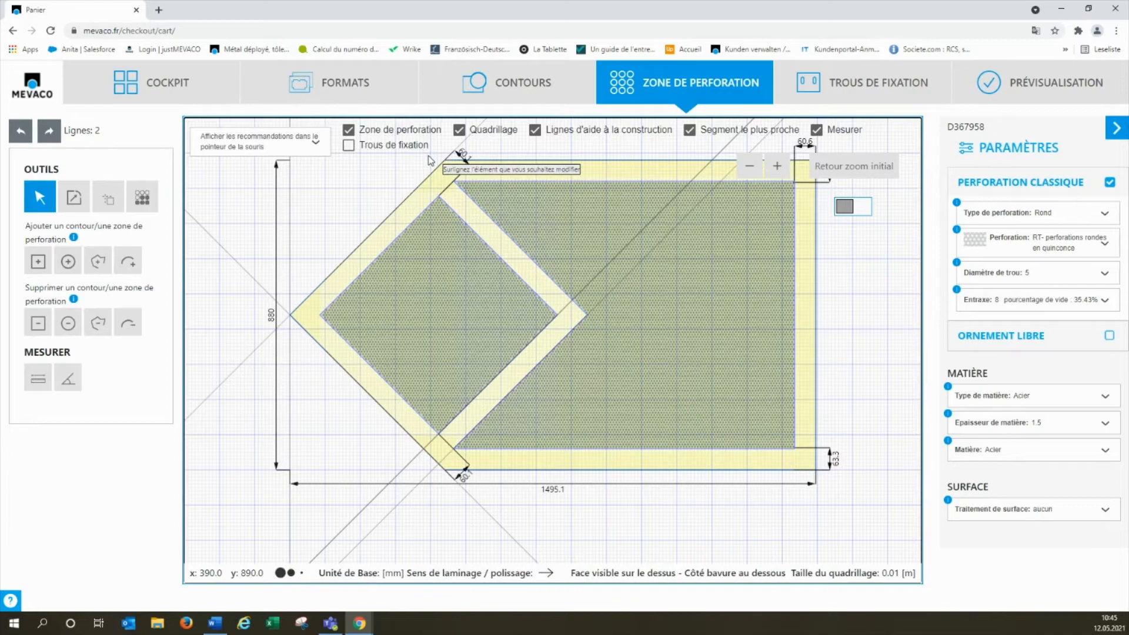
pyautogui.click(464, 144)
pyautogui.press('Delete')
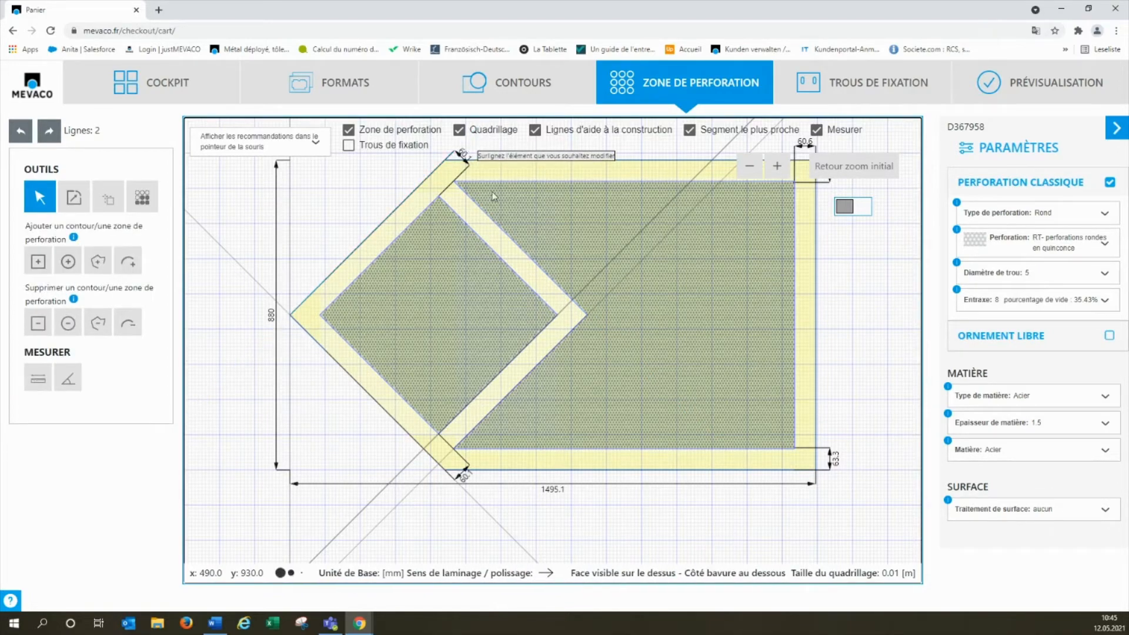
pyautogui.click(607, 272)
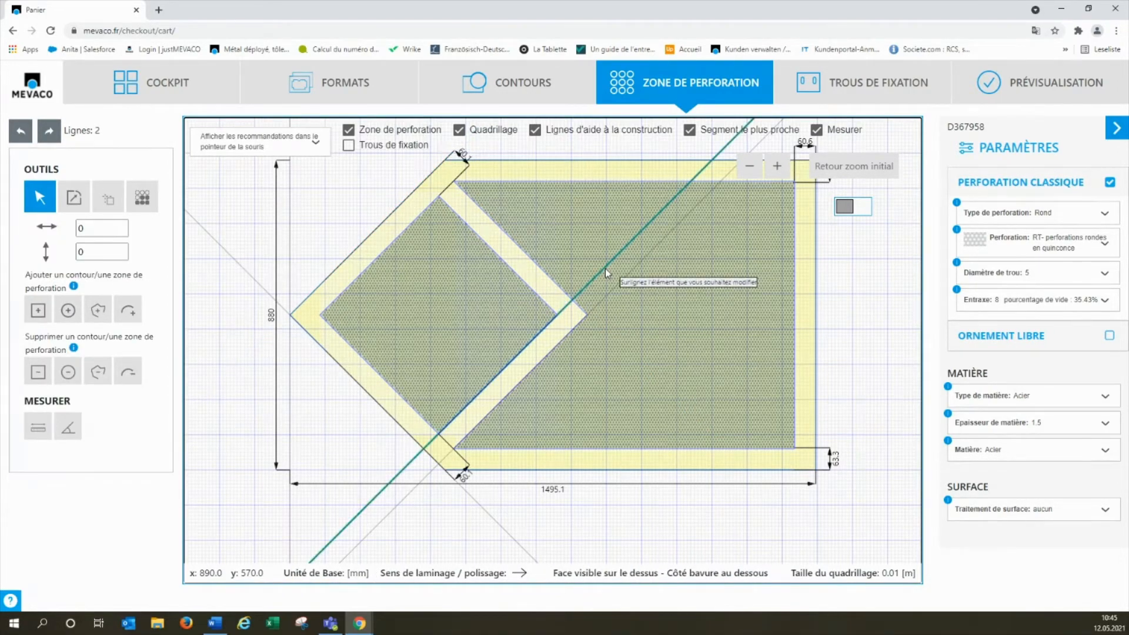
pyautogui.moveTo(607, 272)
pyautogui.mouseDown()
pyautogui.moveTo(613, 294)
pyautogui.moveTo(600, 274)
pyautogui.mouseUp()
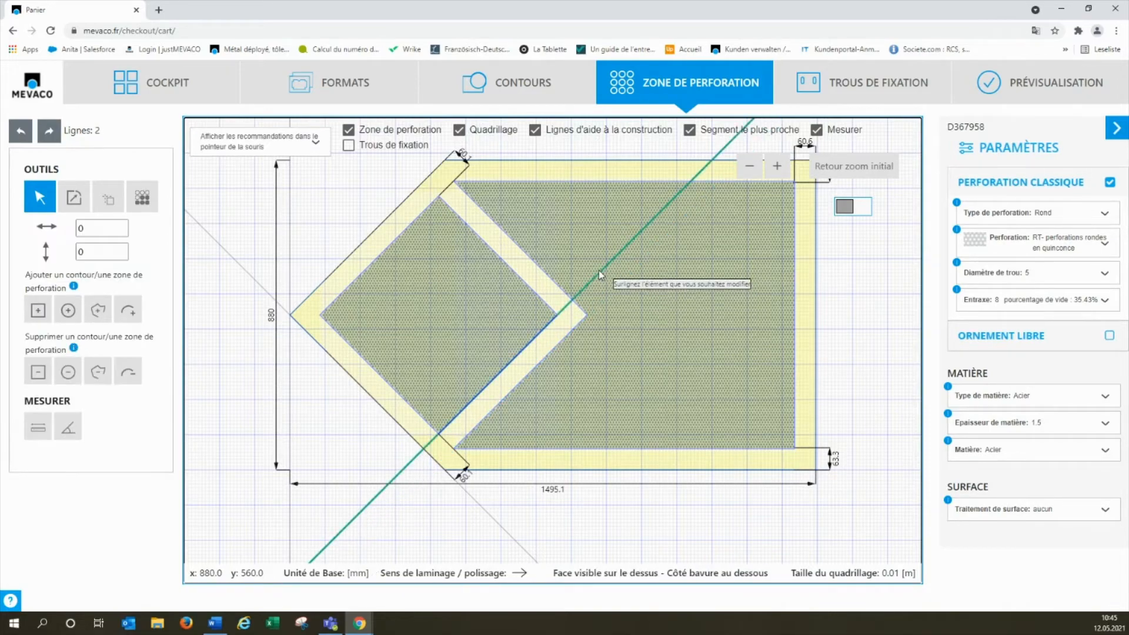
pyautogui.click(599, 271)
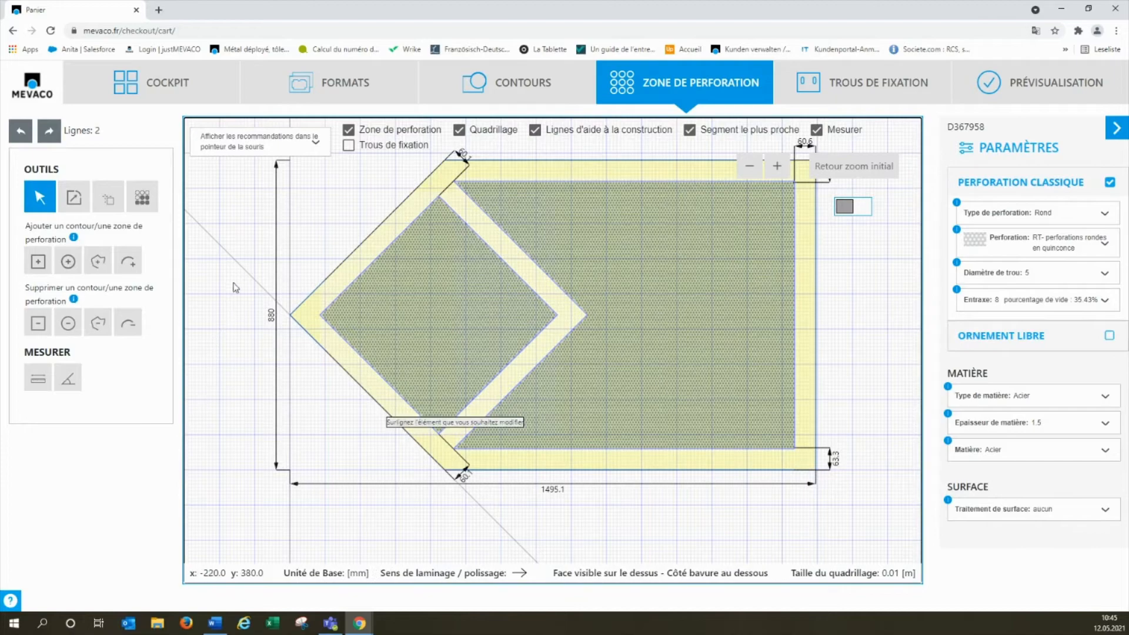
pyautogui.click(241, 266)
pyautogui.click(241, 270)
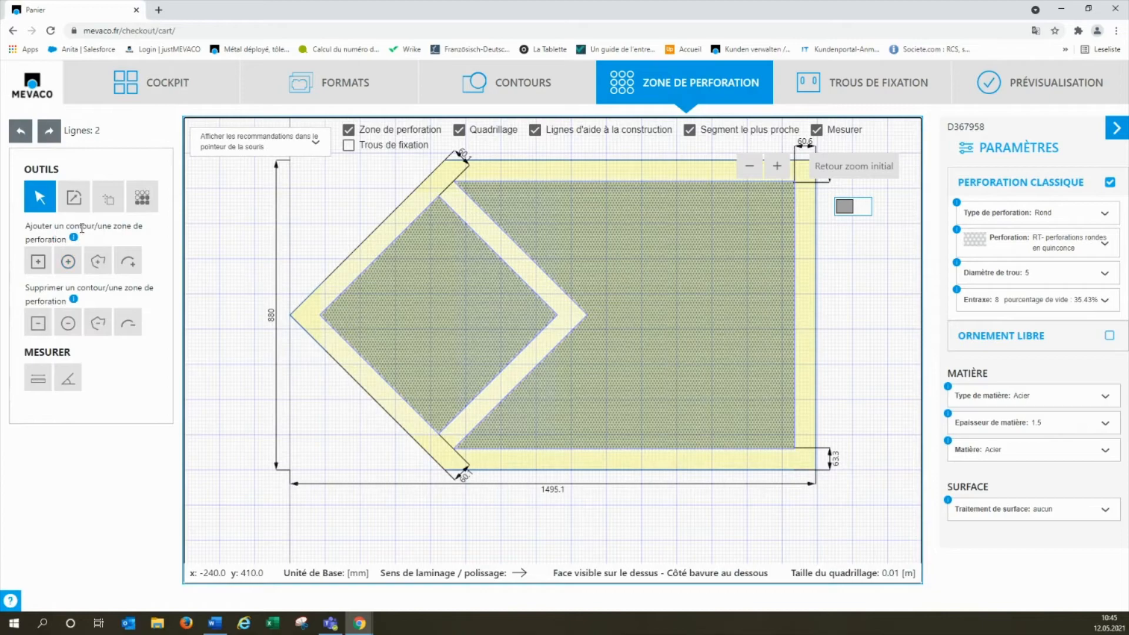
# Place a horizontal construction line with angle 0 and distance 0 through the tip of the pointed contour.
pyautogui.click(99, 203)
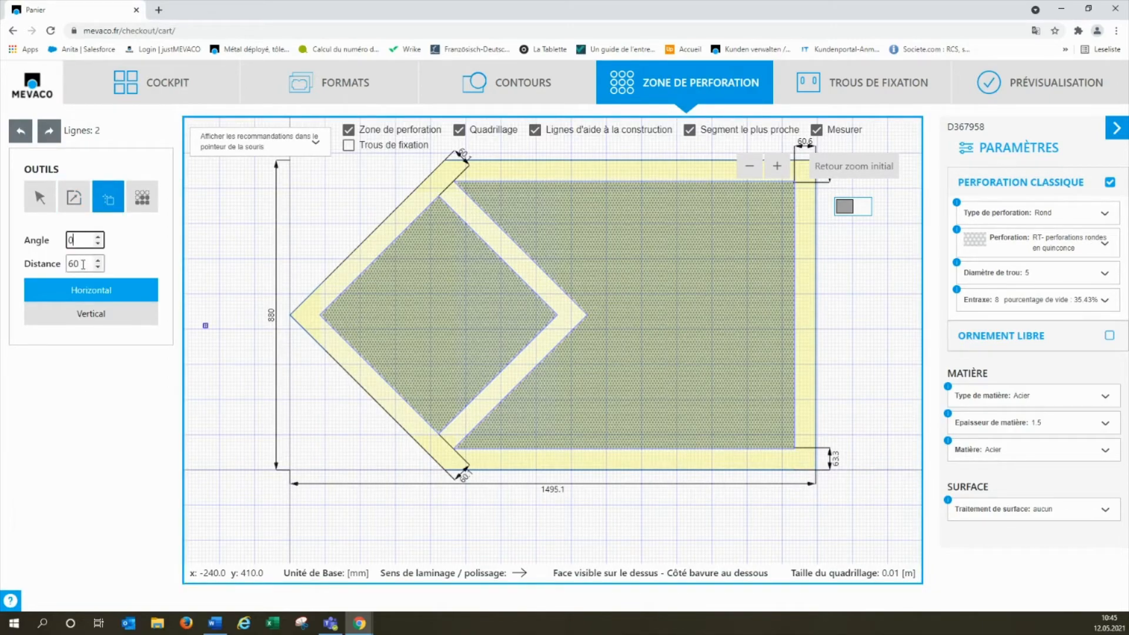
pyautogui.press('Tab')
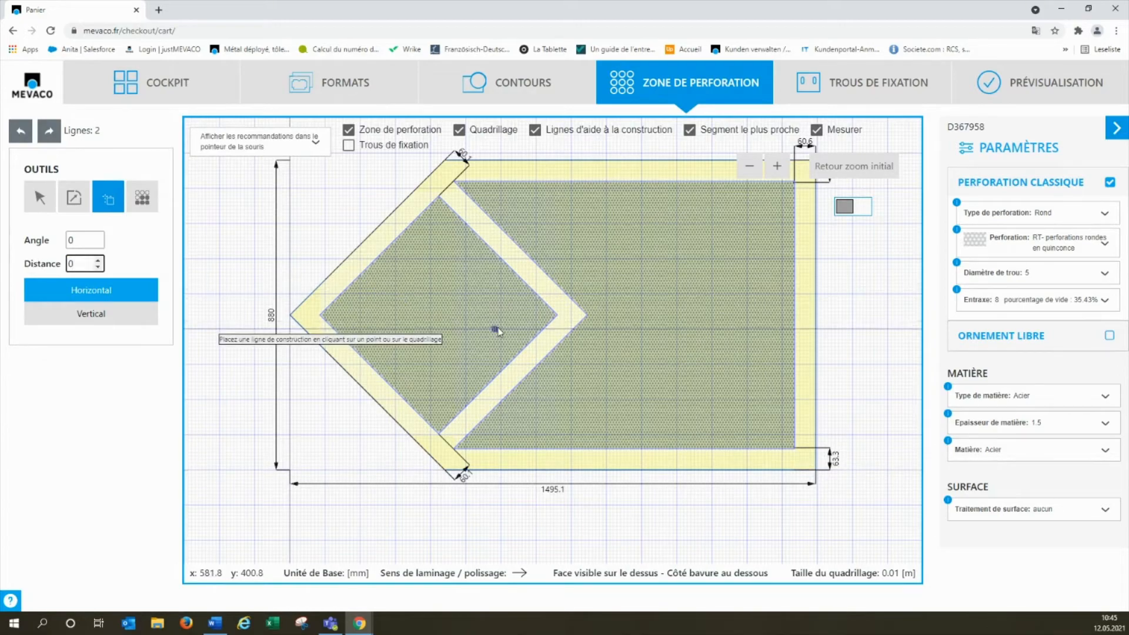
pyautogui.click(291, 315)
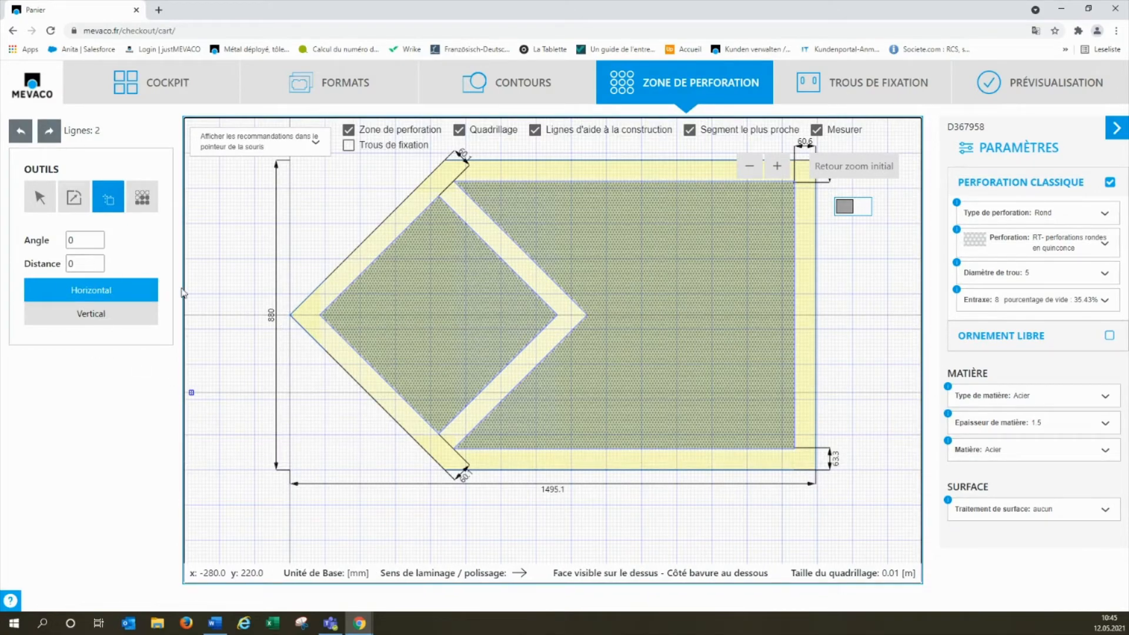
# Place two horizontal construction lines at distances of 30 mm and -30 mm from the line through the tip.
pyautogui.moveTo(79, 262); pyautogui.dragTo(64, 268)
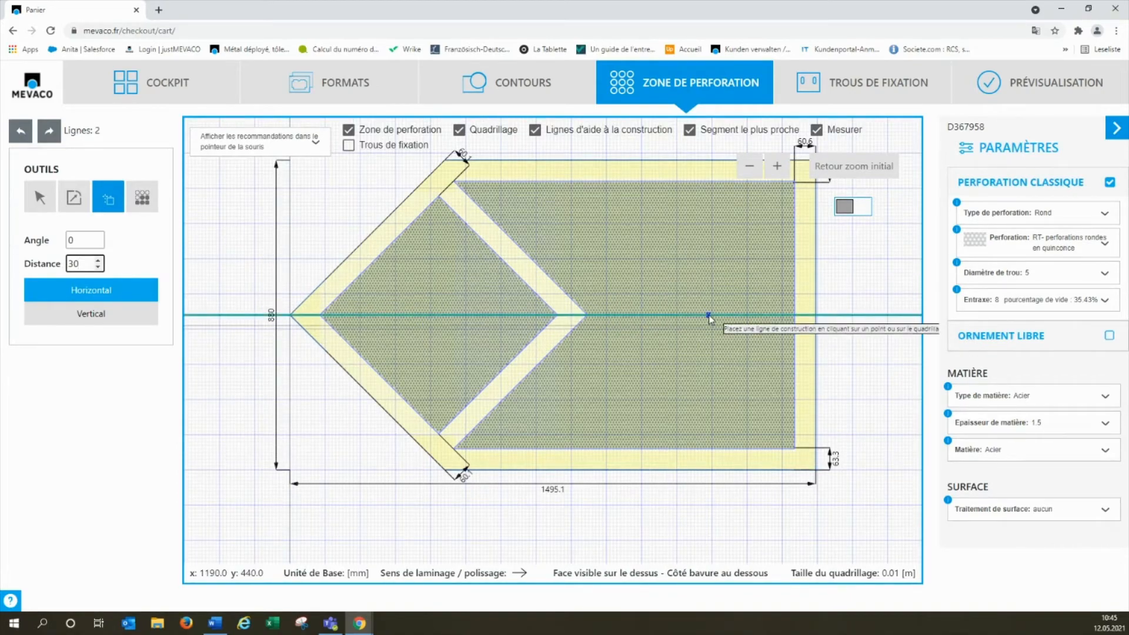
pyautogui.moveTo(74, 263); pyautogui.dragTo(58, 269)
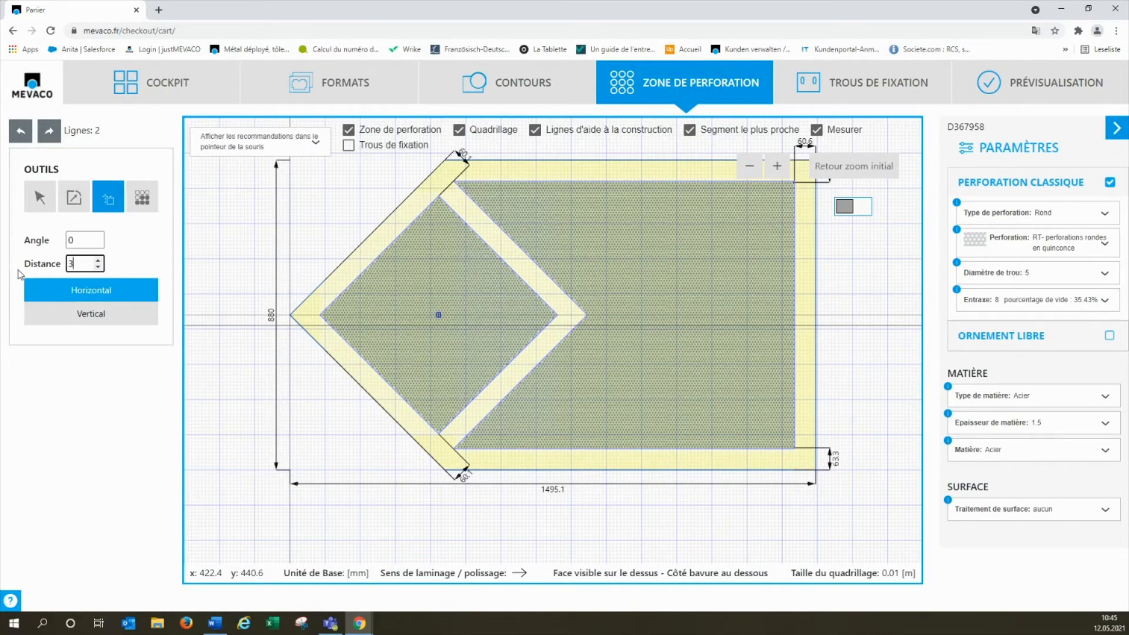
pyautogui.write('-30')
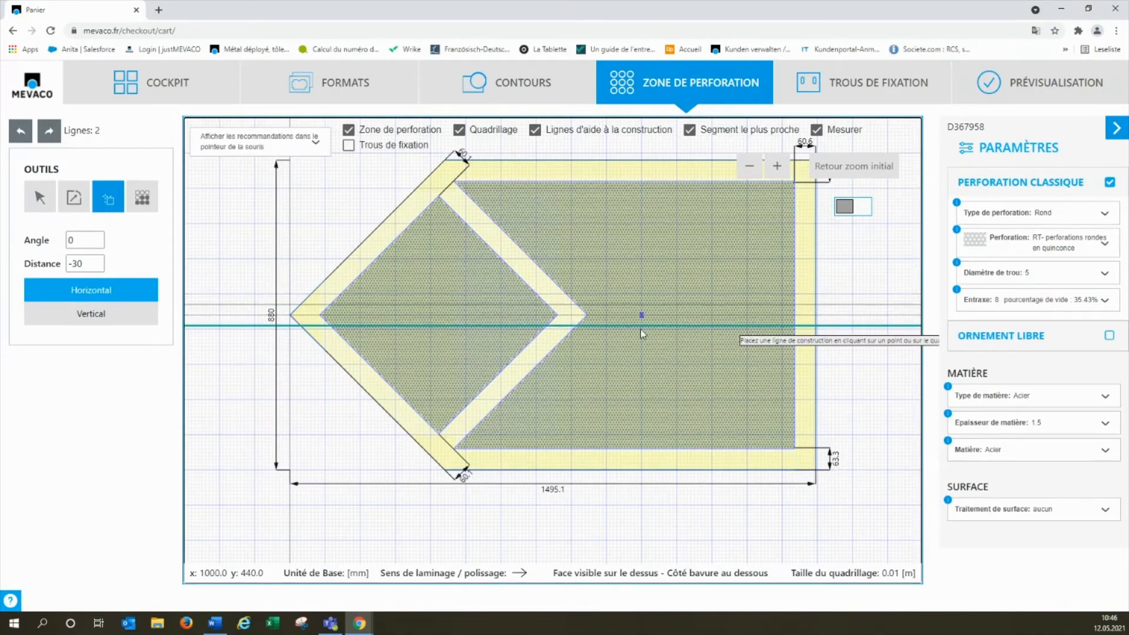
pyautogui.scroll(2, 640, 317)
pyautogui.scroll(2, 640, 334)
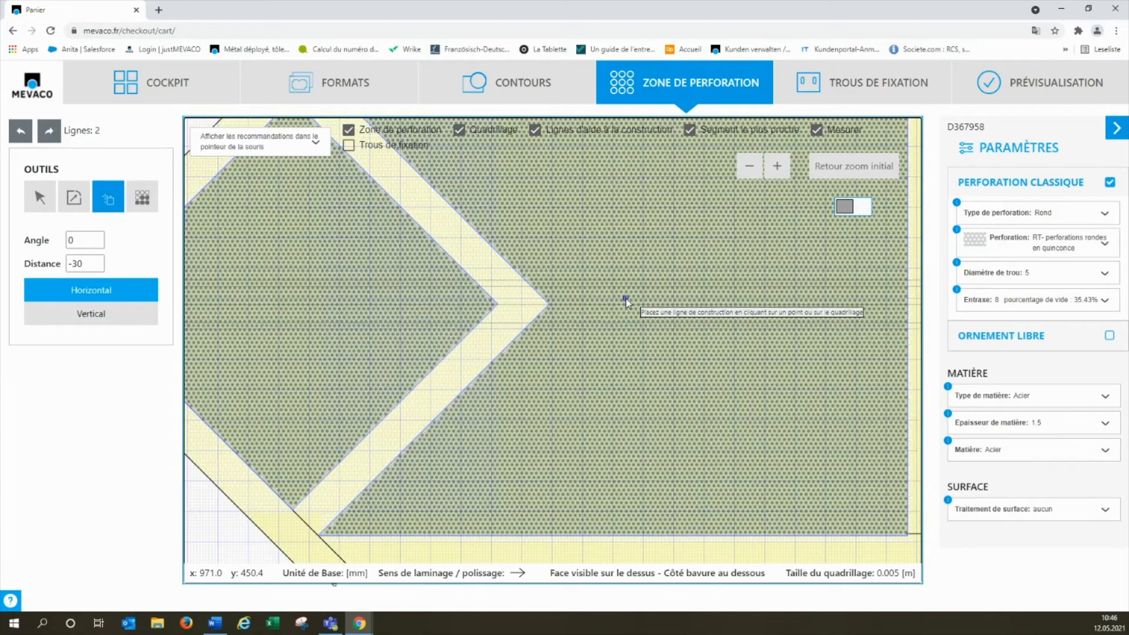
pyautogui.scroll(-1, 626, 303)
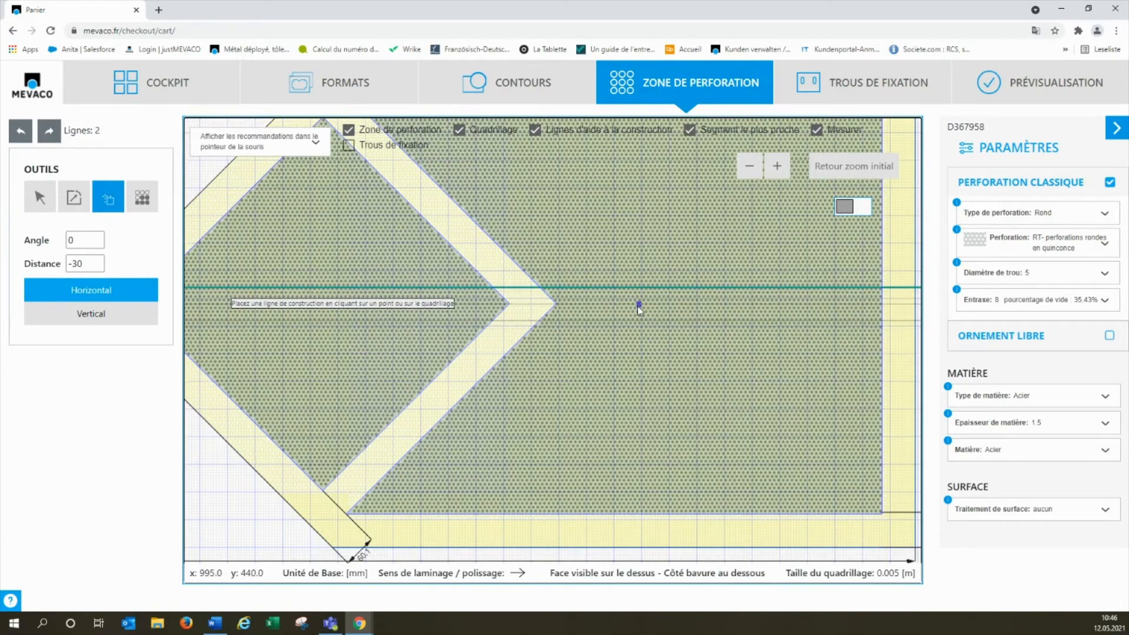
# Delete the middle horizontal construction line running through the tip, keeping the two offset lines.
pyautogui.click(39, 197)
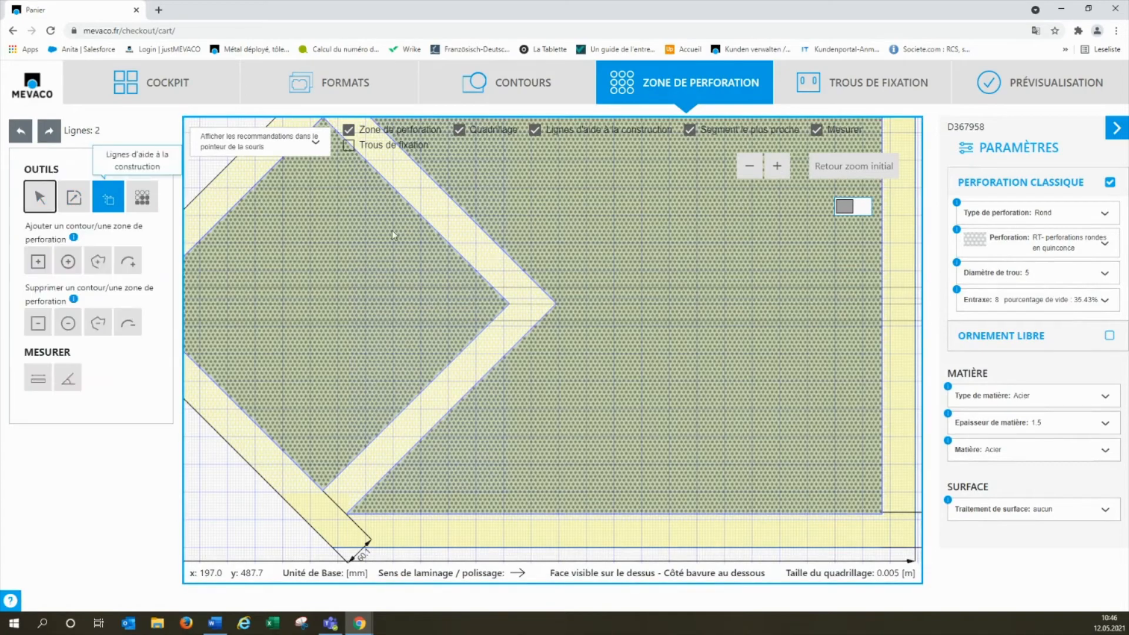
pyautogui.click(581, 306)
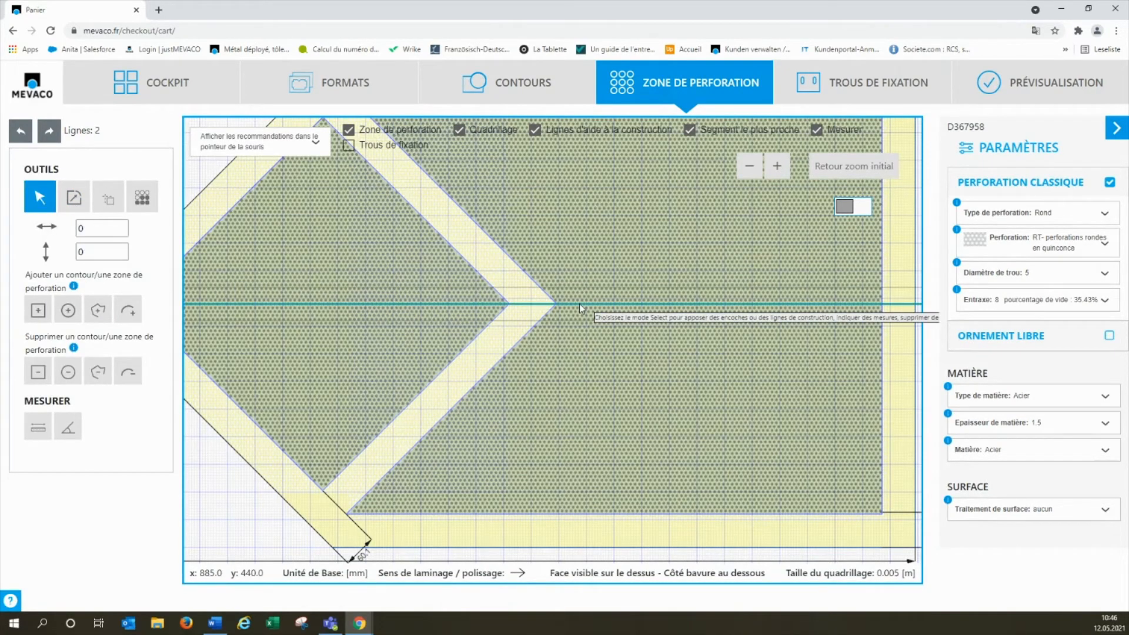
pyautogui.press('Delete')
pyautogui.scroll(-5, 579, 329)
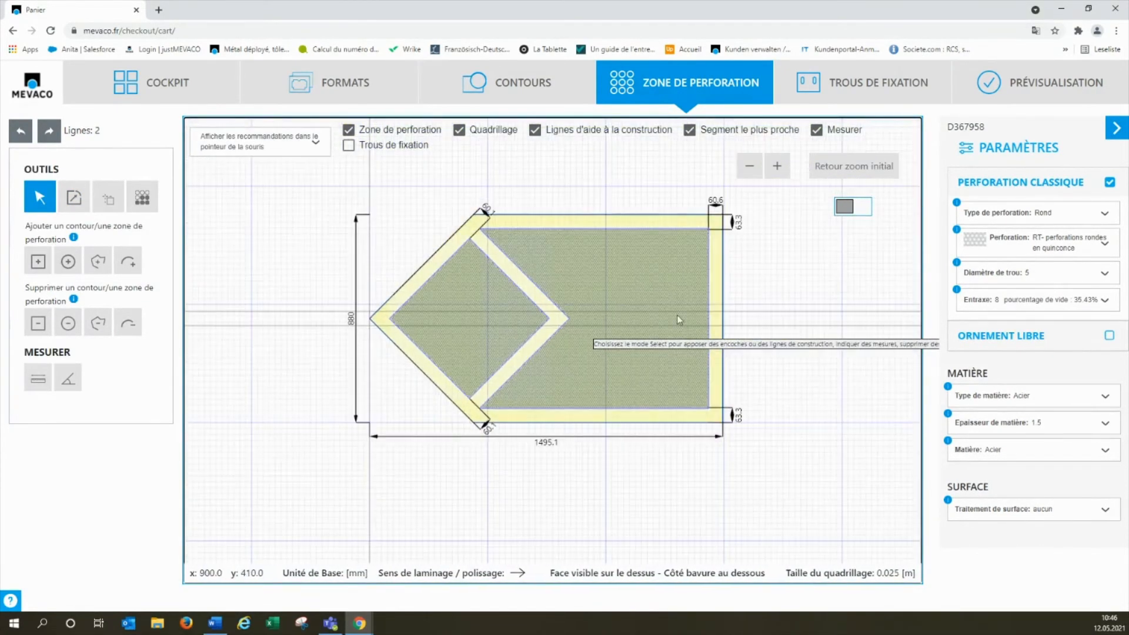
# Activate the rectangular removal tool for the perforation zone near the point where the two slanted strips meet.
pyautogui.scroll(-2, 569, 324)
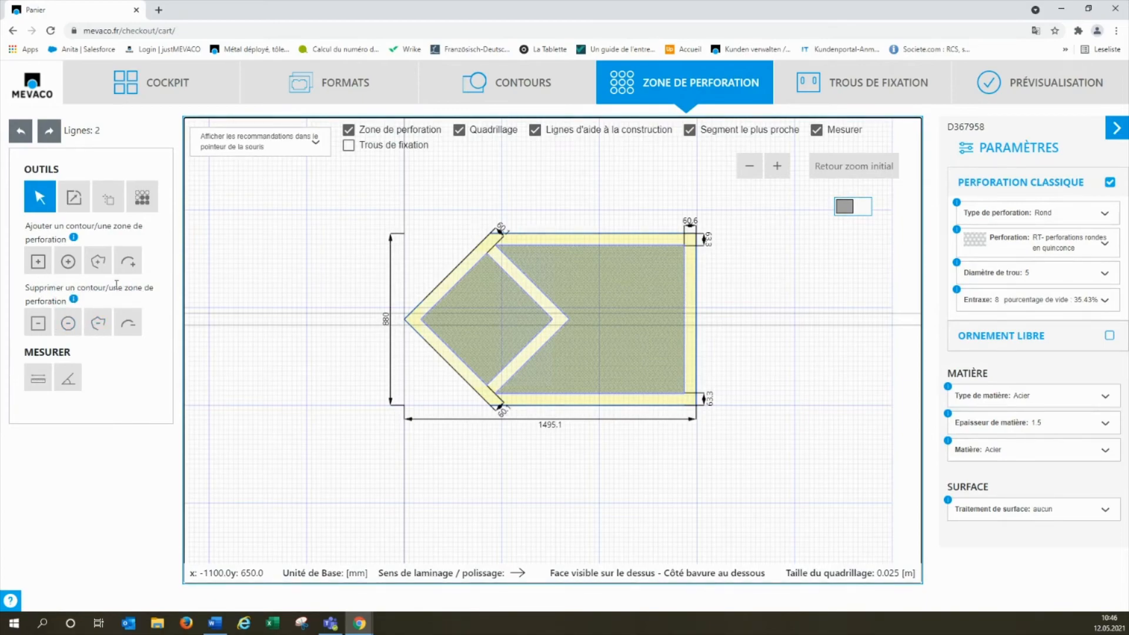
pyautogui.click(38, 324)
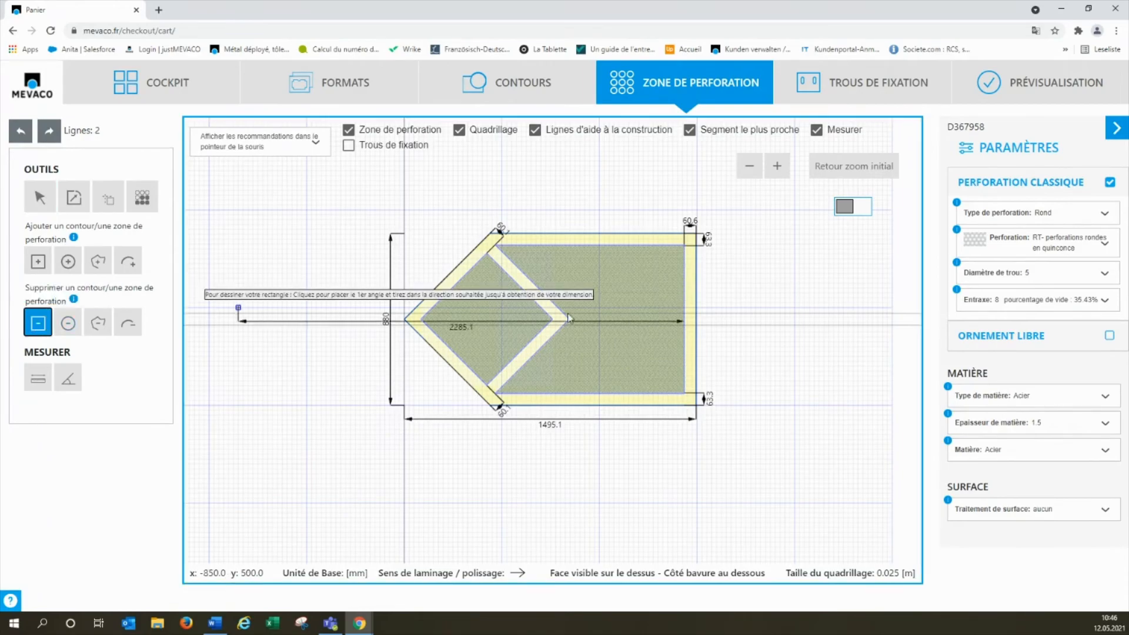
pyautogui.scroll(1, 566, 320)
pyautogui.scroll(1, 566, 320)
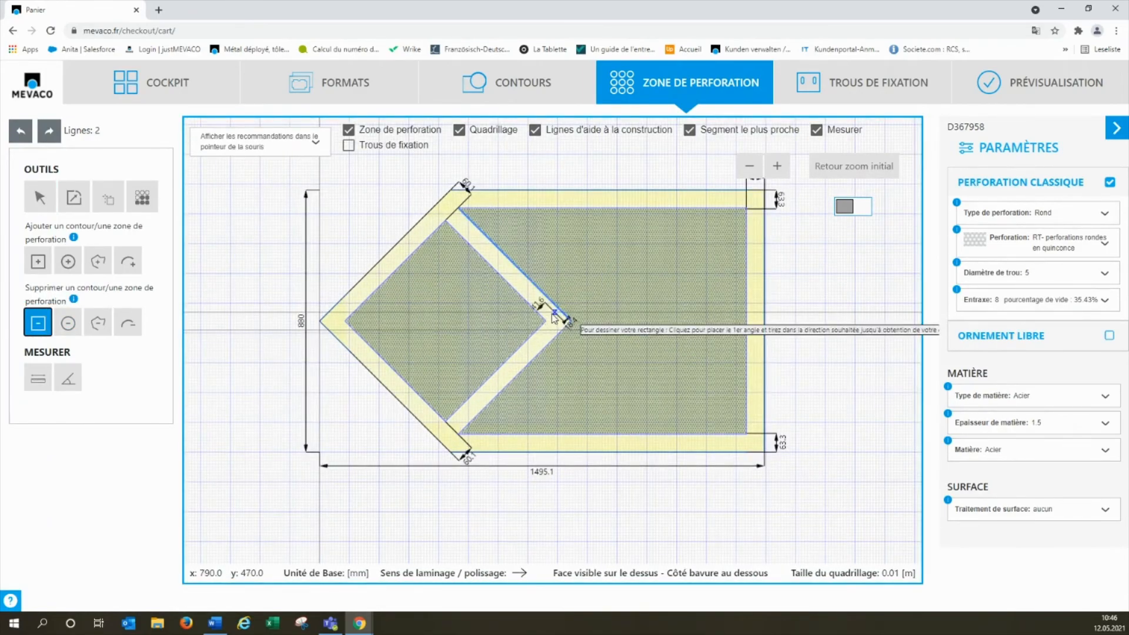
# Try to remove perforation along each horizontal construction line between the slanted strips' junction and the sheet's right side.
pyautogui.click(551, 313)
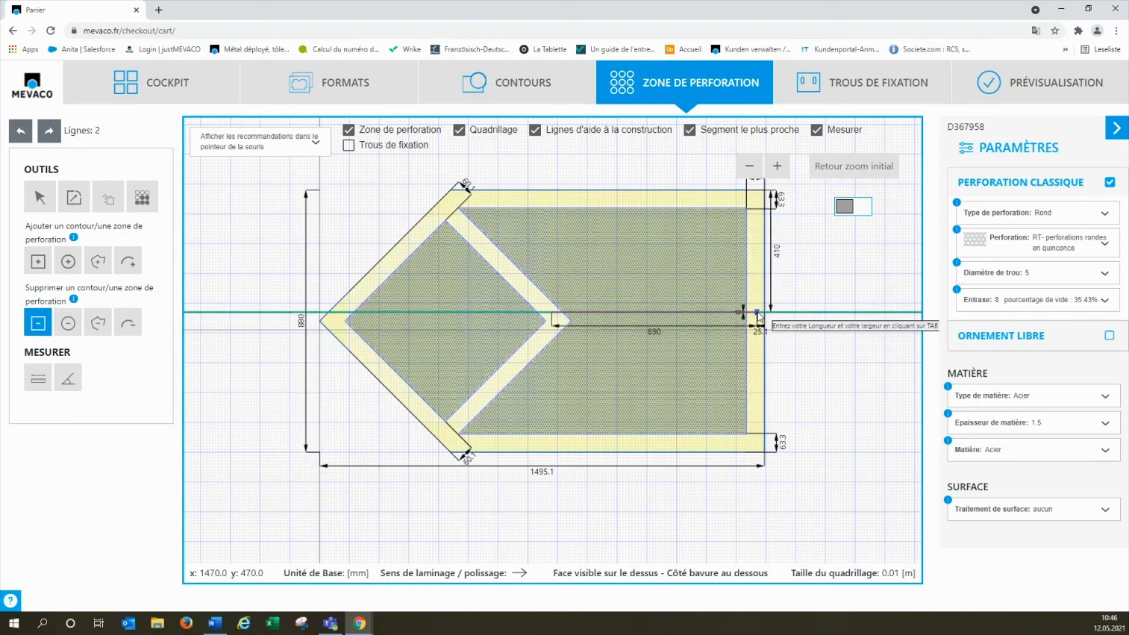
pyautogui.click(759, 319)
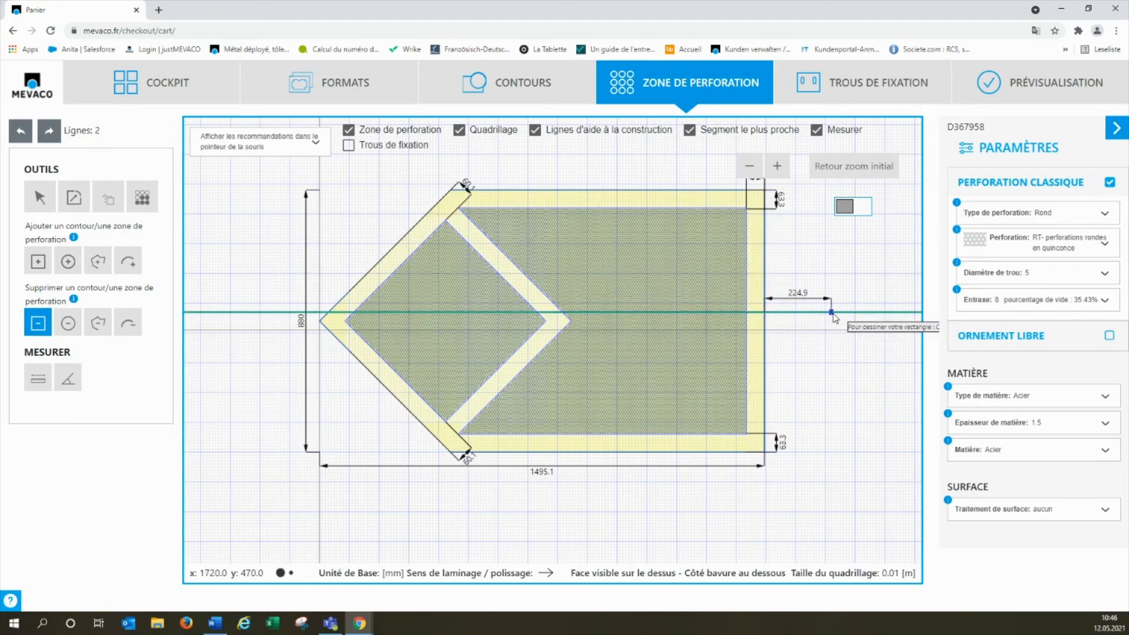
pyautogui.click(829, 332)
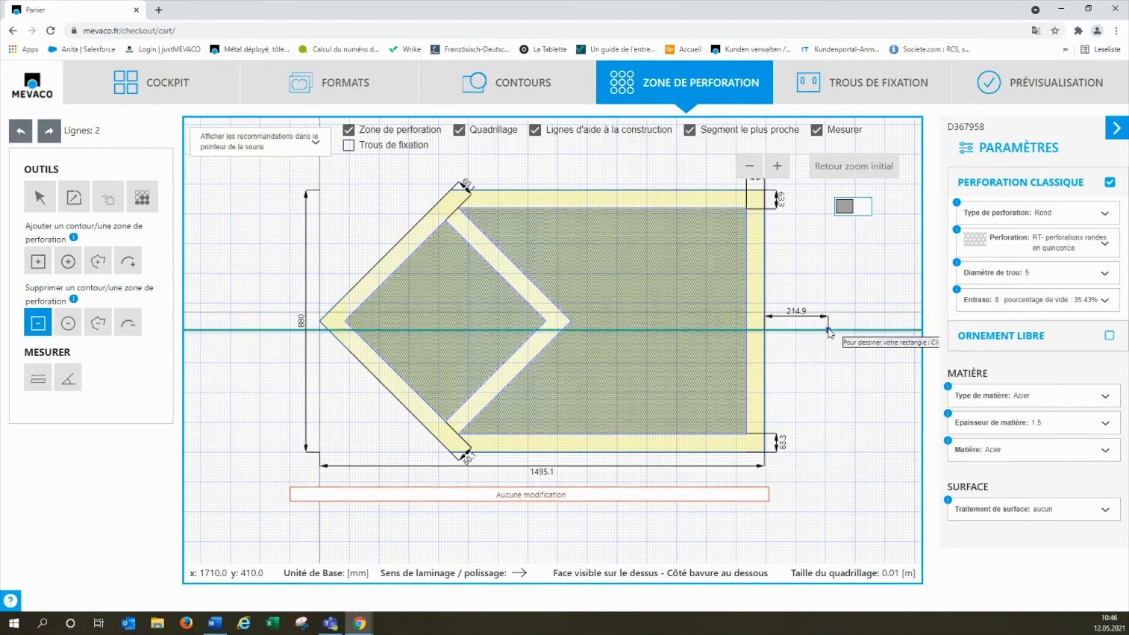
pyautogui.click(554, 329)
# Remove a 715.1 by 60 mm rectangle of perforation between the two horizontal construction lines, from the slanted strips' junction to the sheet's right edge.
pyautogui.click(554, 314)
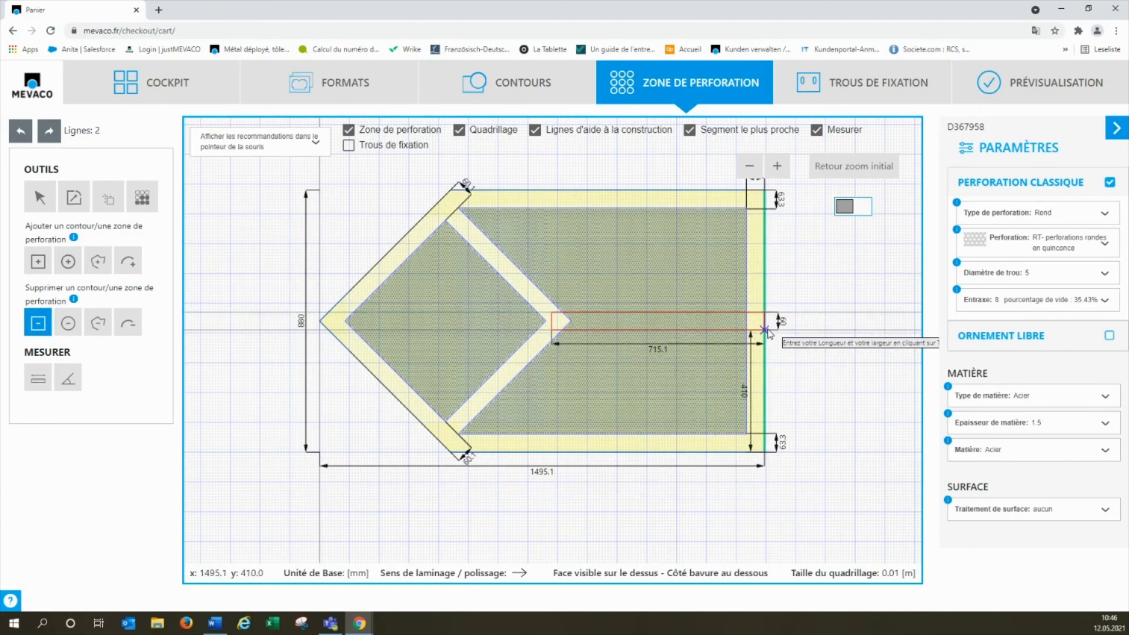
pyautogui.click(765, 331)
pyautogui.scroll(-2, 858, 326)
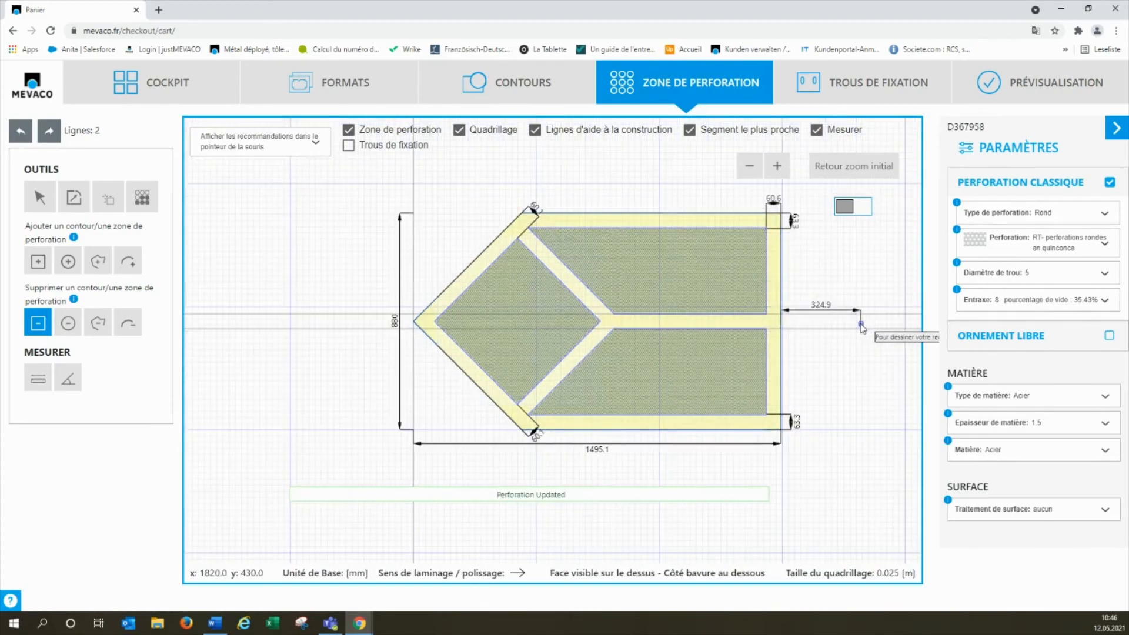
pyautogui.scroll(-1, 858, 328)
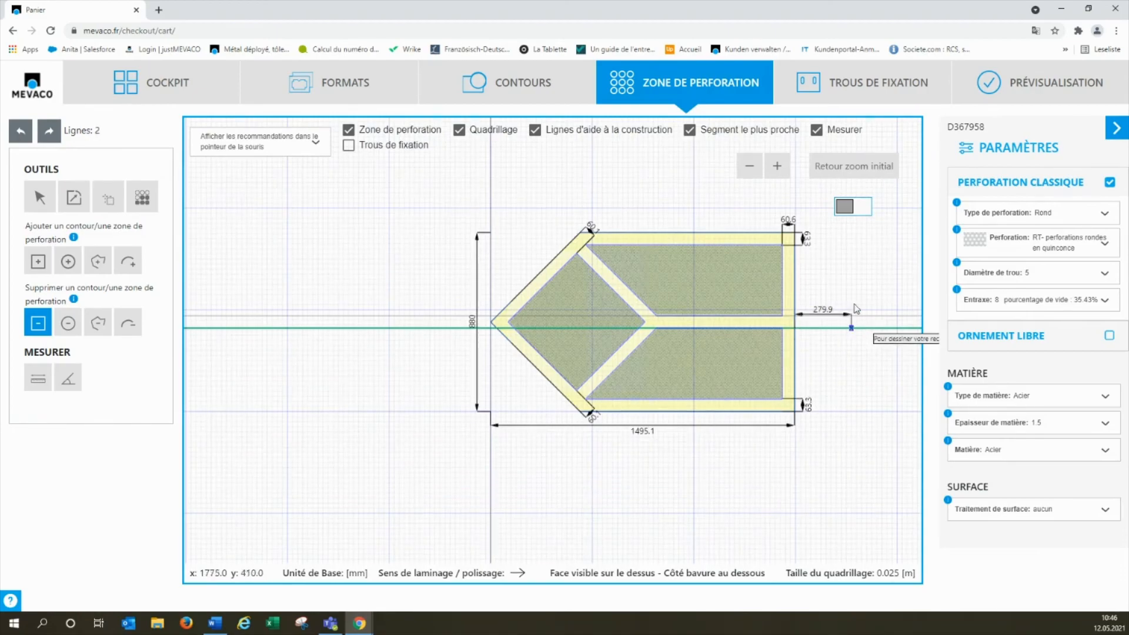